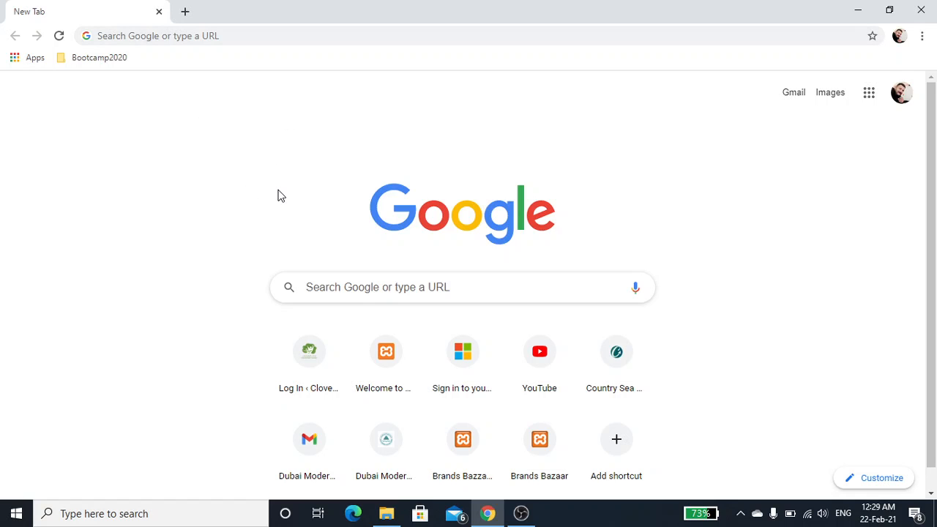
Step: Load the local WordPress admin address localhost/xyz/wp-admin
{"action": "left_click", "coordinate": [298, 36]}
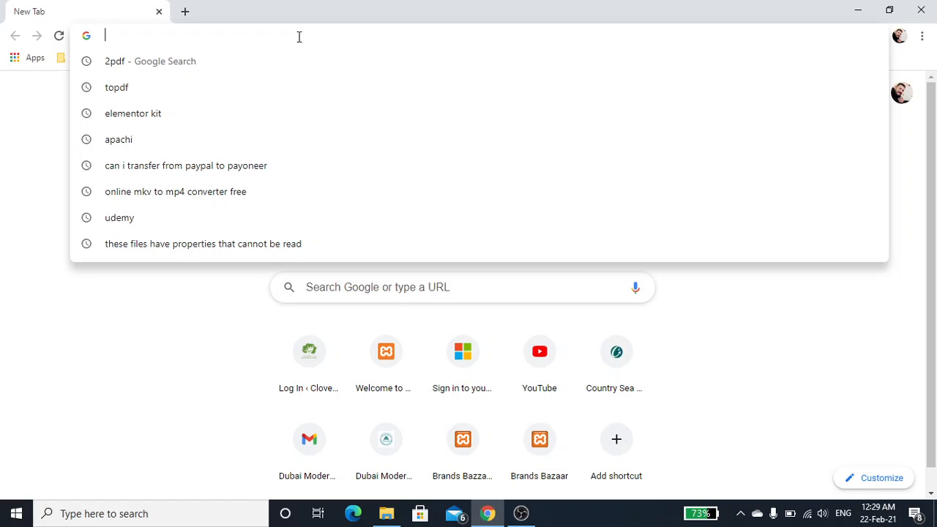
{"action": "type", "text": "lo"}
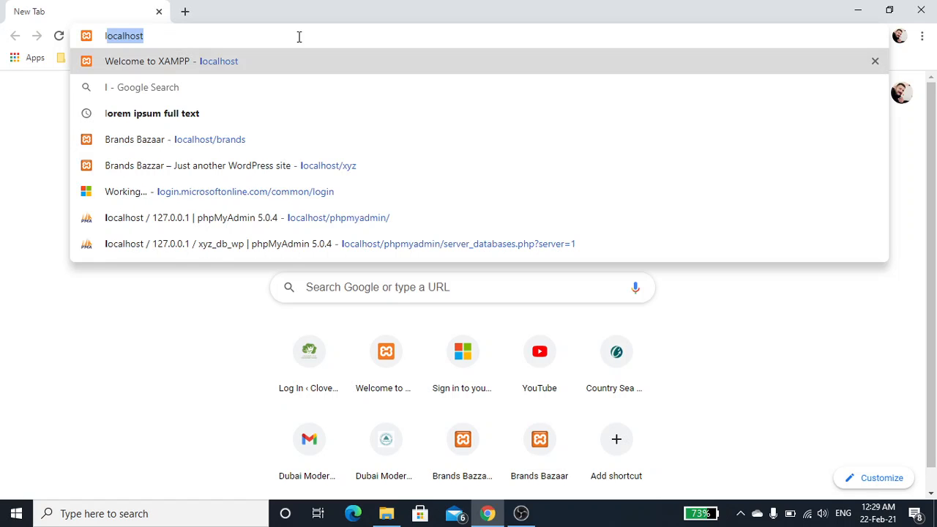
{"action": "type", "text": "c"}
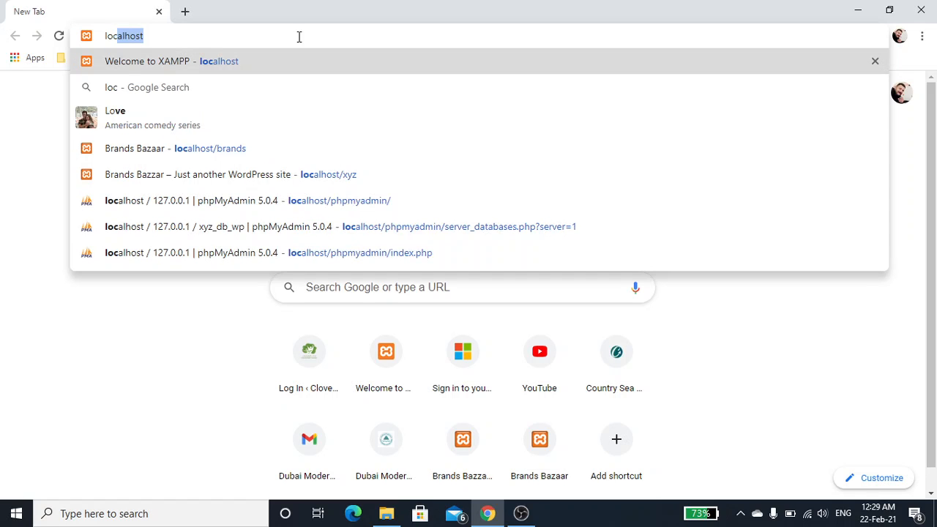
{"action": "type", "text": "alhost/"}
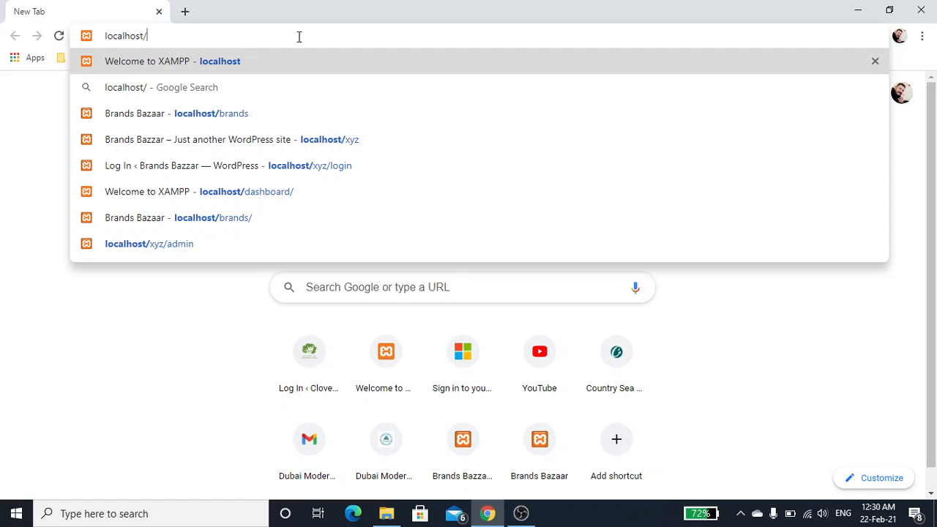
{"action": "type", "text": "xyz"}
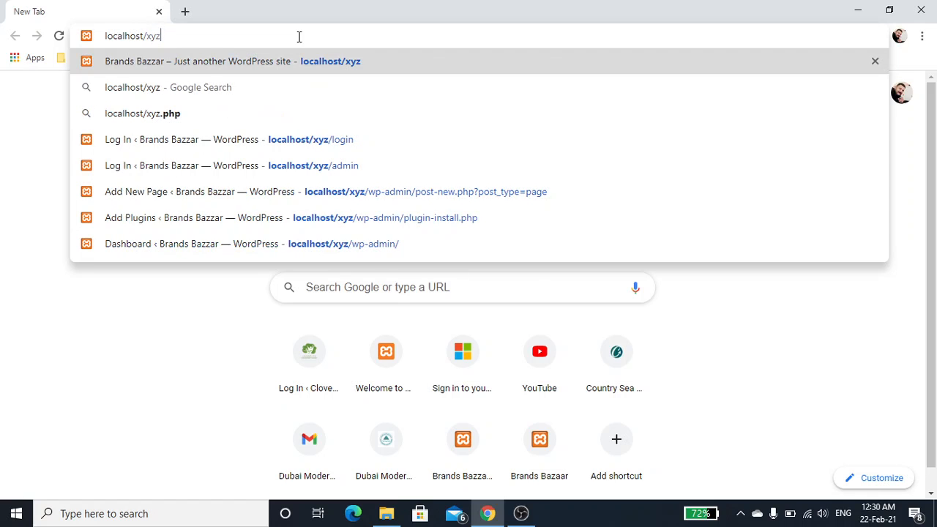
{"action": "type", "text": "/"}
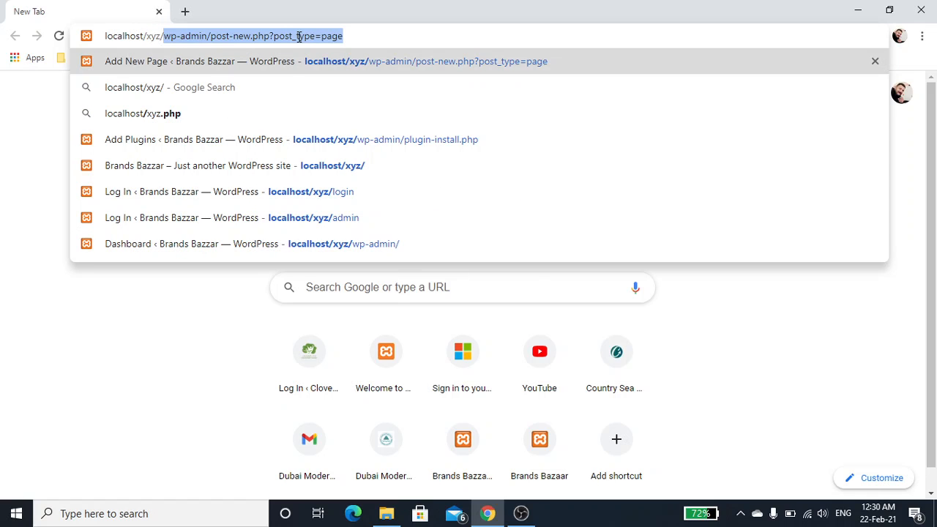
{"action": "key", "text": "BackSpace"}
{"action": "type", "text": "we"}
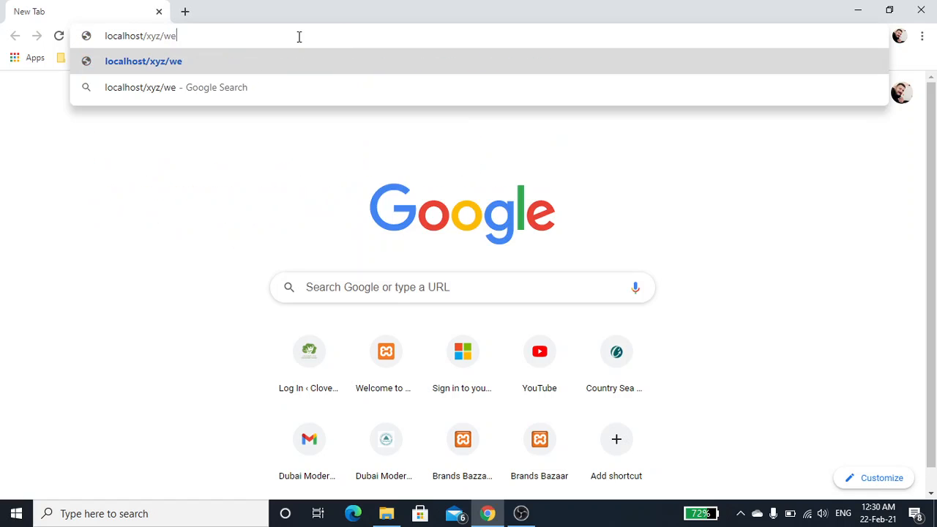
{"action": "key", "text": "BackSpace"}
{"action": "type", "text": "p-admin"}
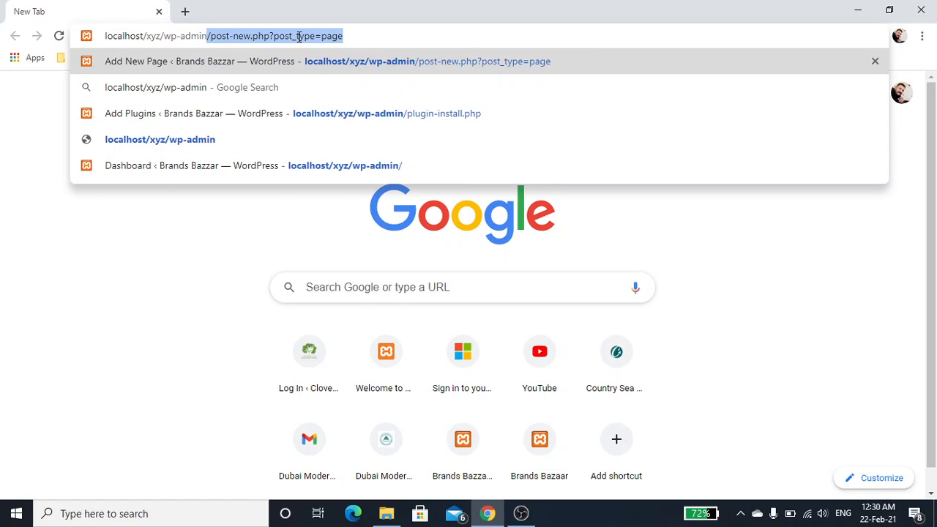
{"action": "key", "text": "BackSpace"}
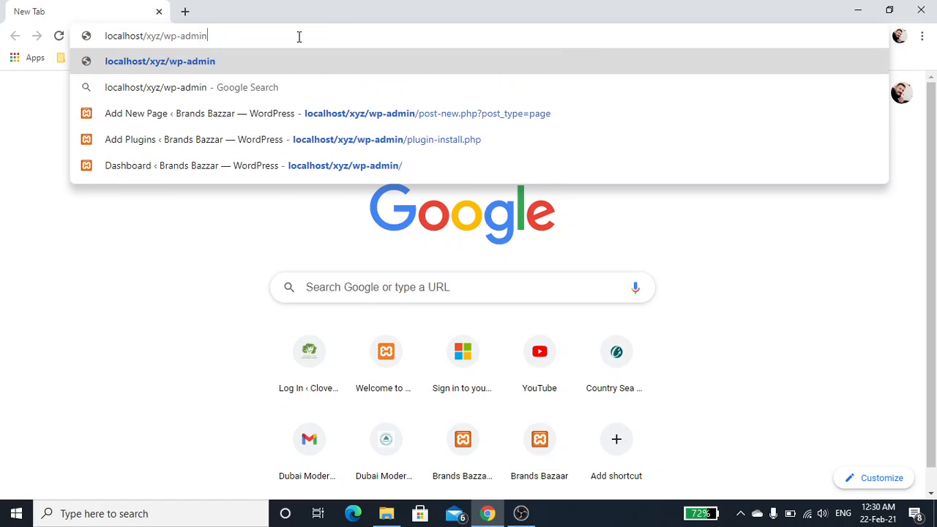
{"action": "key", "text": "Return"}
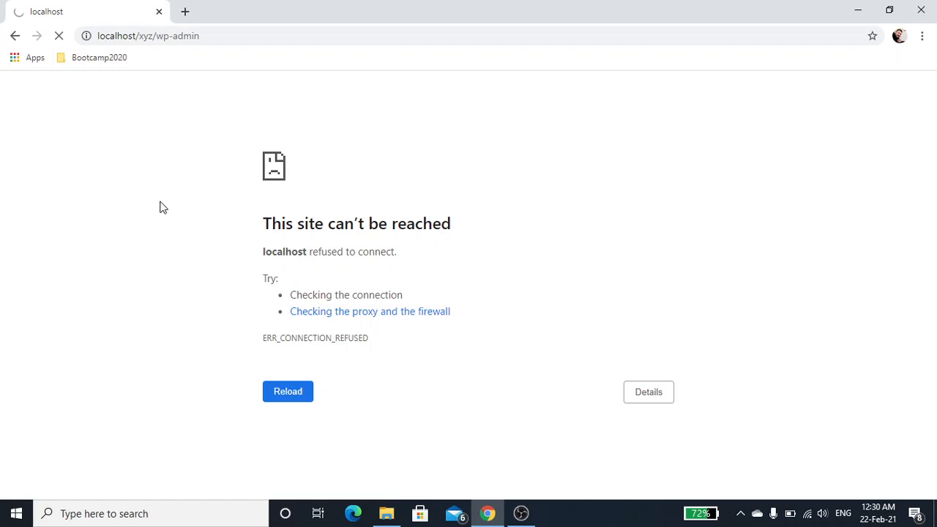
{"action": "left_click", "coordinate": [96, 516]}
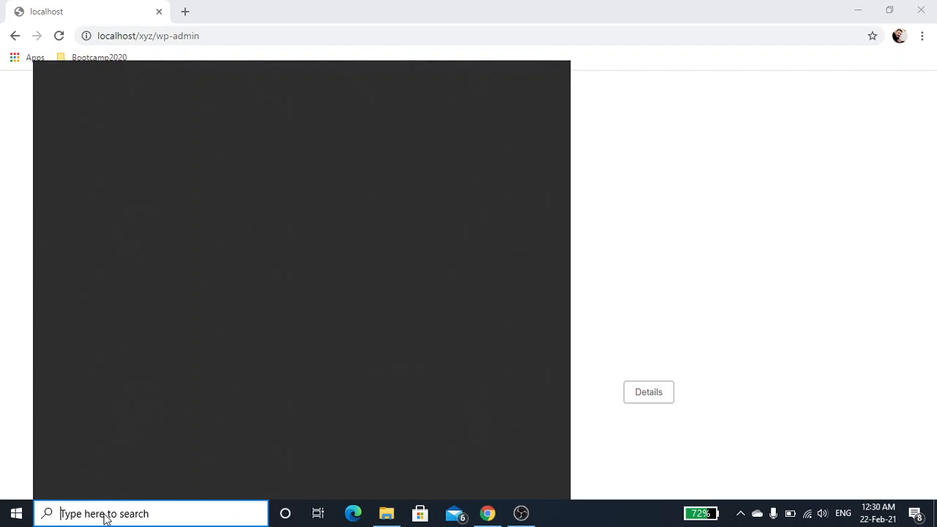
{"action": "type", "text": "xmapp"}
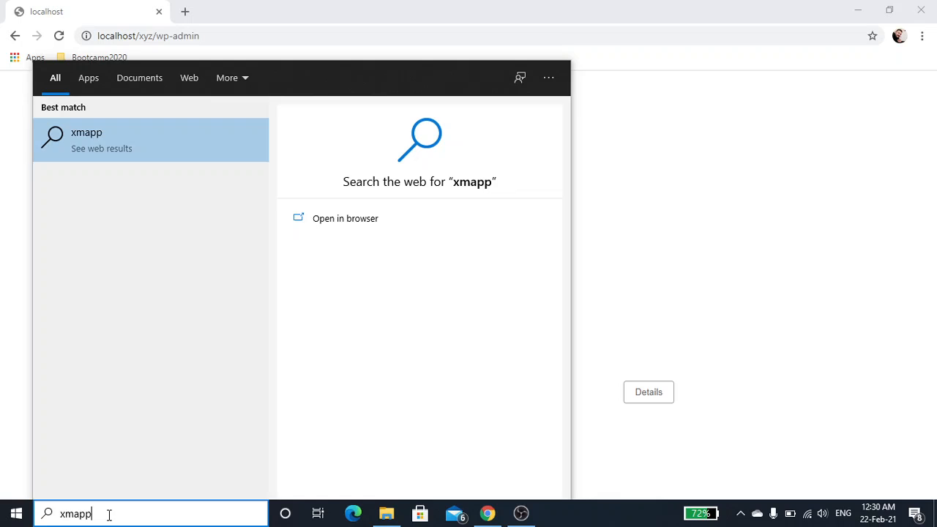
{"action": "key", "text": "Escape"}
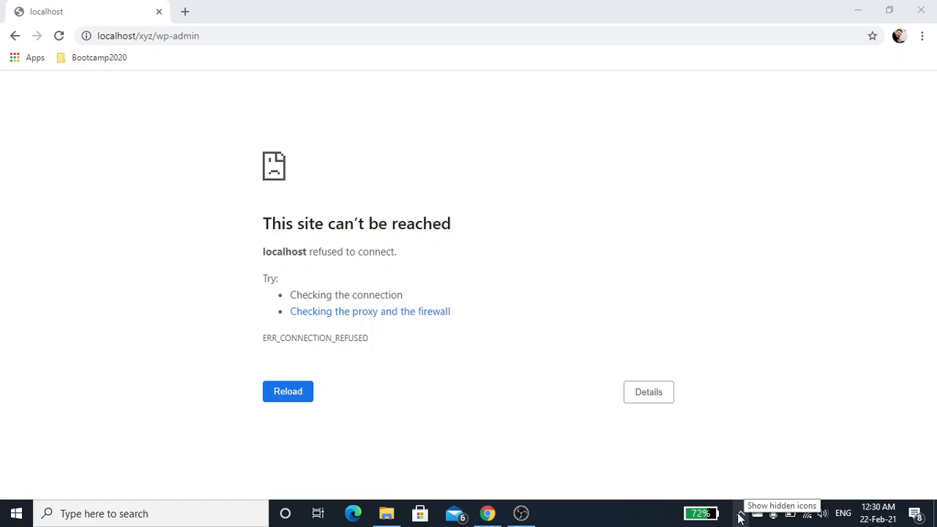
{"action": "left_click", "coordinate": [741, 515]}
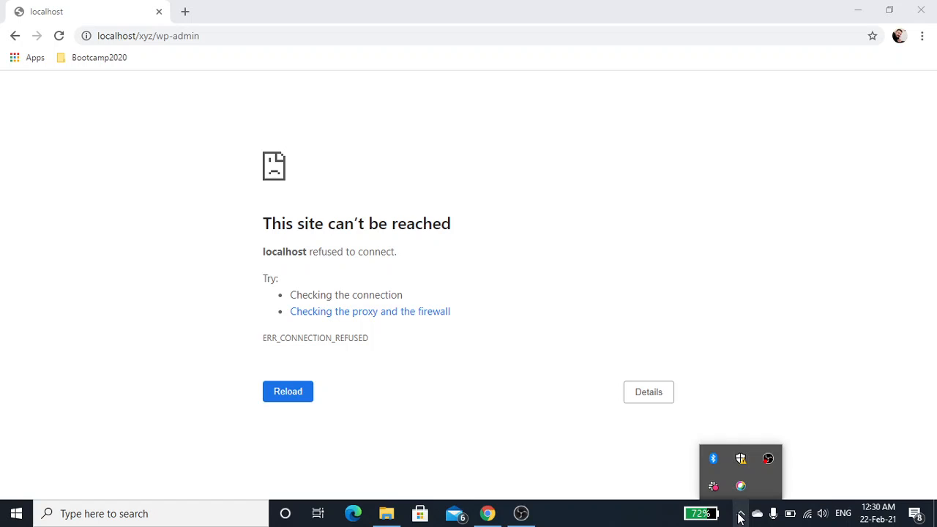
Step: Find and launch the XAMPP Control Panel on the computer
{"action": "left_click", "coordinate": [153, 514]}
{"action": "type", "text": "x"}
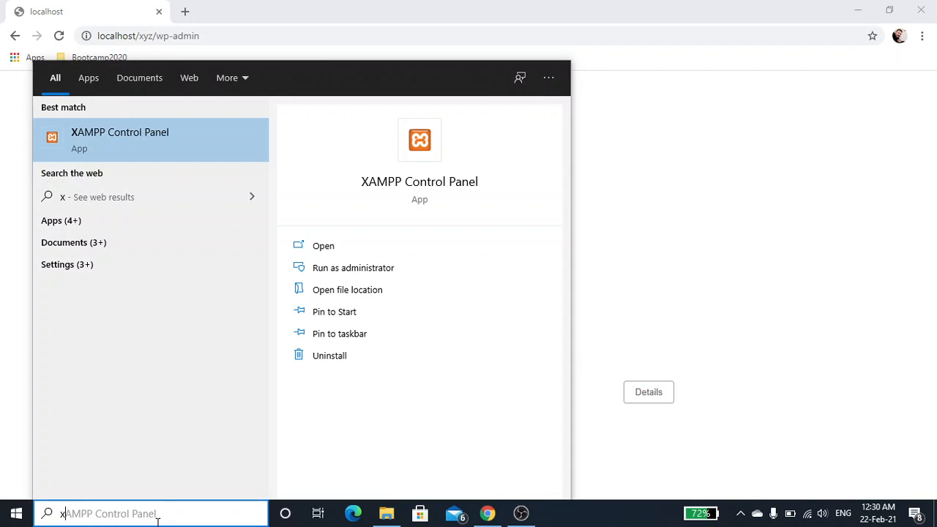
{"action": "key", "text": "Return"}
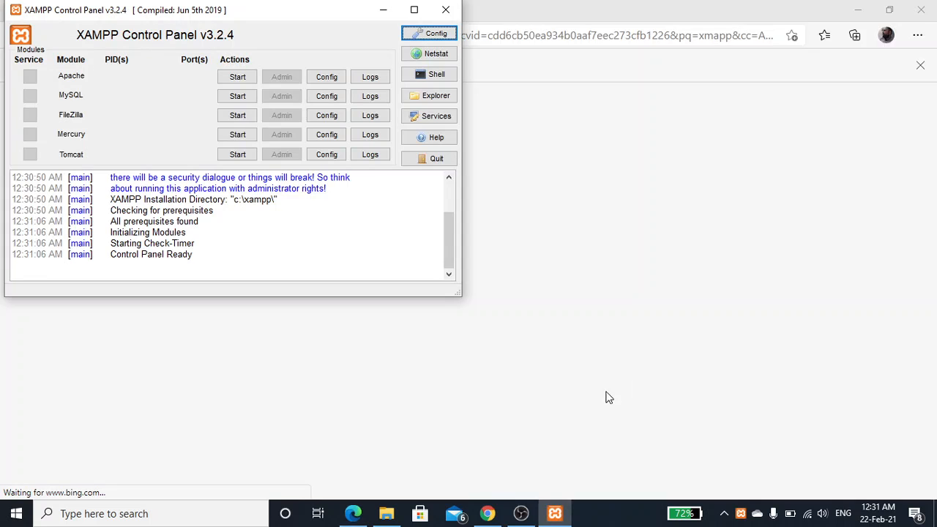
Step: Start the Apache and MySQL modules and minimize the XAMPP Control Panel
{"action": "left_click", "coordinate": [236, 77]}
{"action": "left_click", "coordinate": [240, 98]}
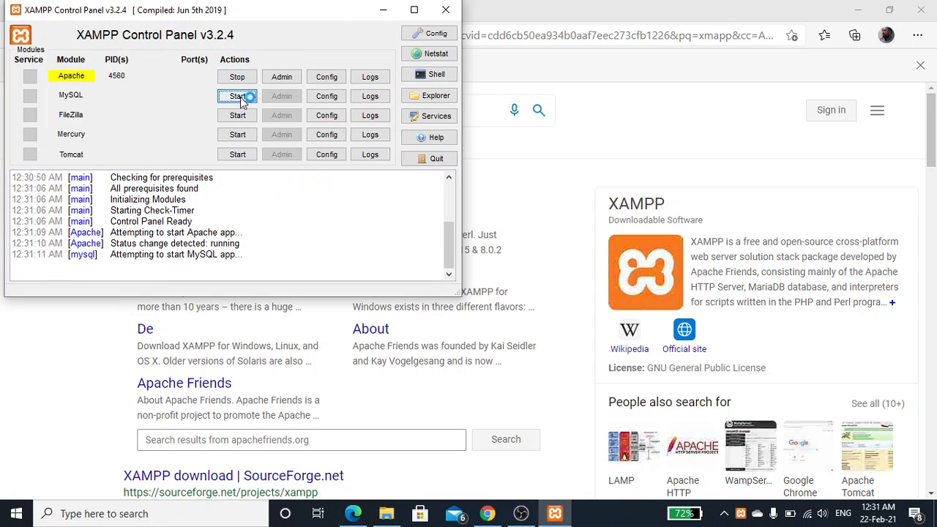
{"action": "left_click", "coordinate": [382, 12]}
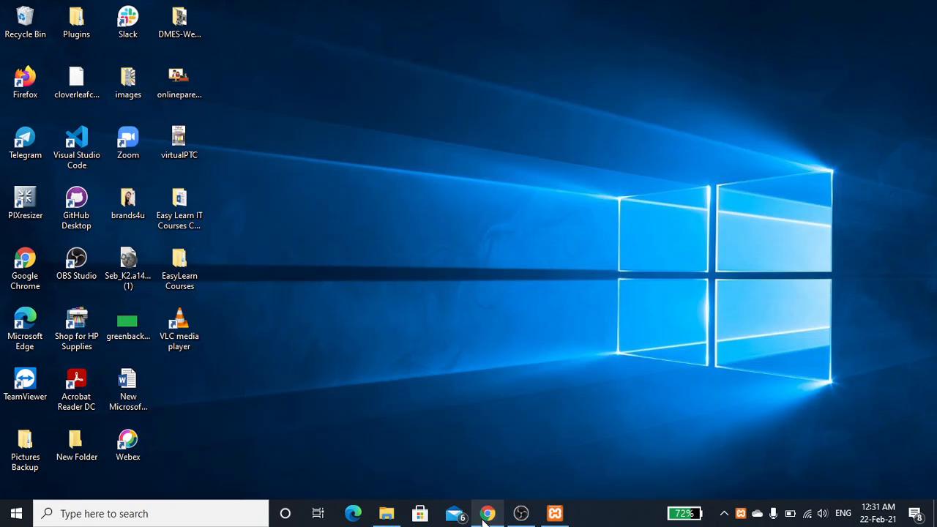
Step: Switch back to Chrome and load localhost/xyz/wp-admin again
{"action": "left_click", "coordinate": [486, 514]}
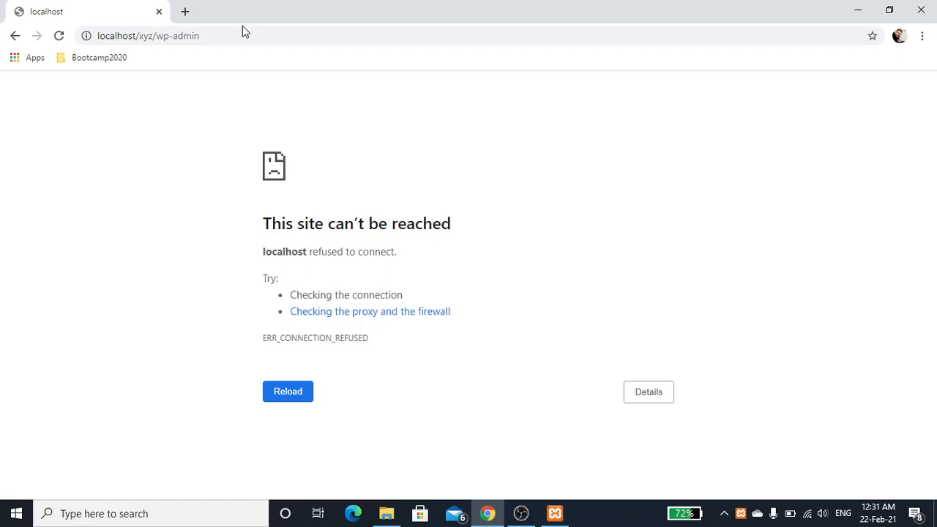
{"action": "left_click", "coordinate": [241, 33]}
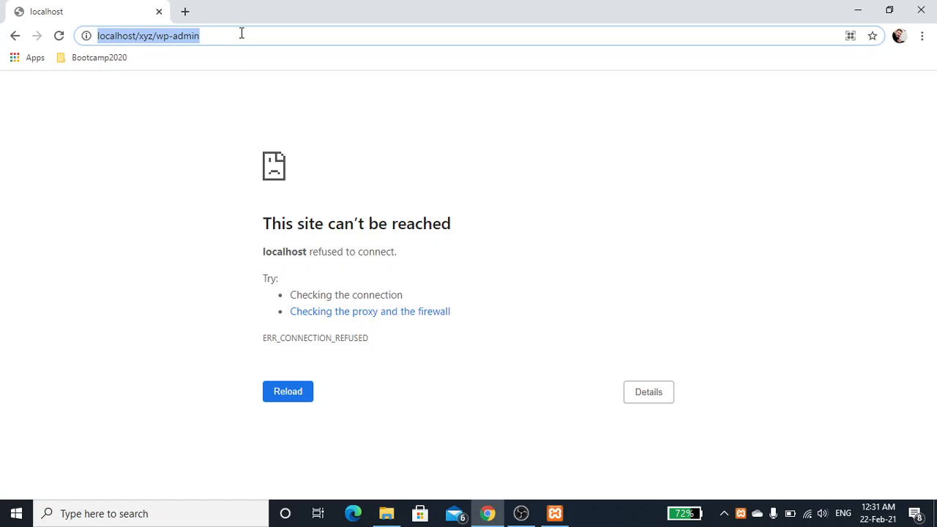
{"action": "key", "text": "Return"}
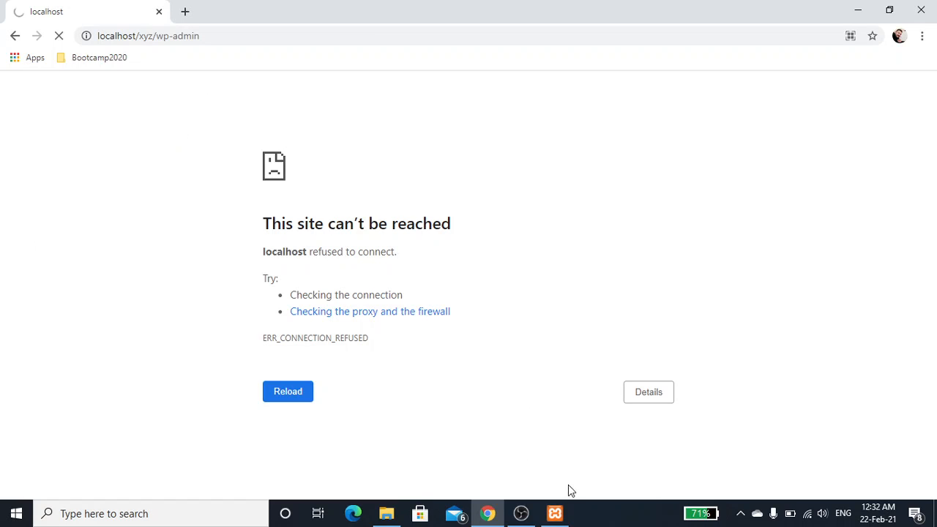
{"action": "mouse_move", "coordinate": [555, 513]}
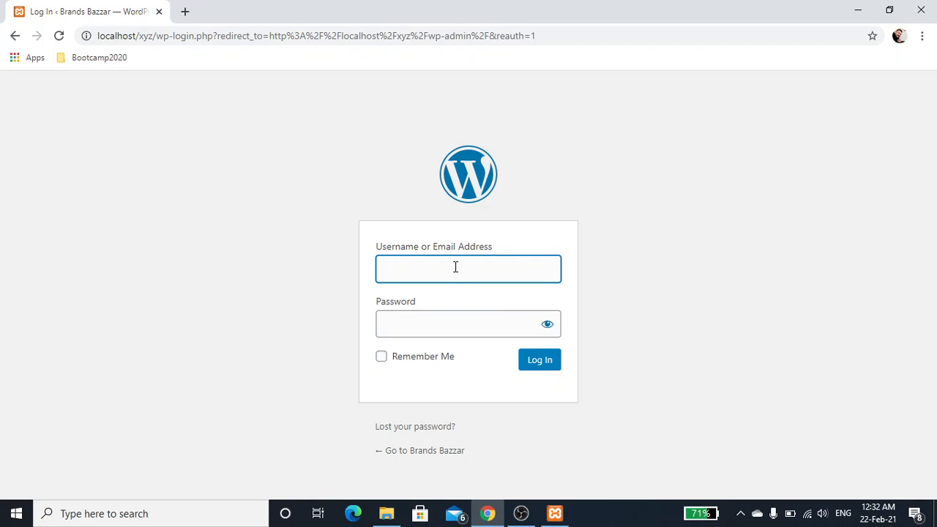
Step: Log in to WordPress with the username admin and the account password
{"action": "type", "text": "admin"}
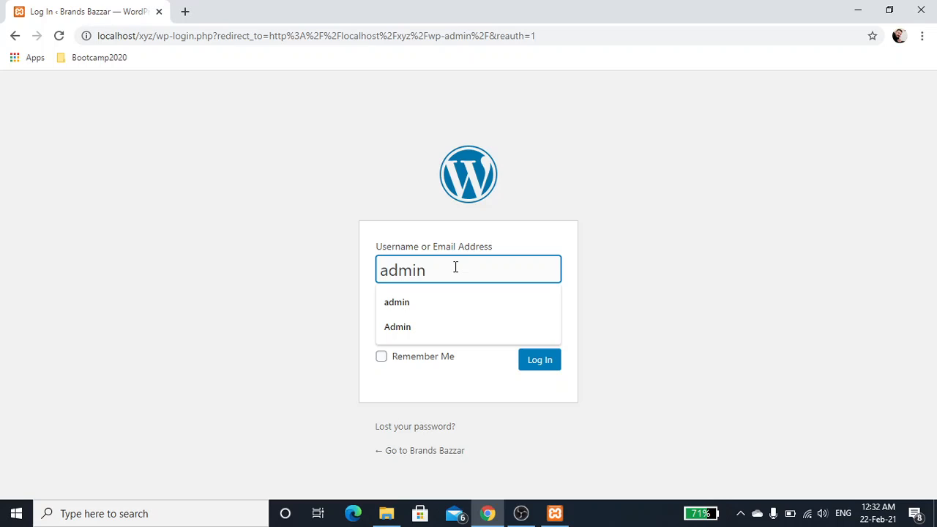
{"action": "key", "text": "Tab"}
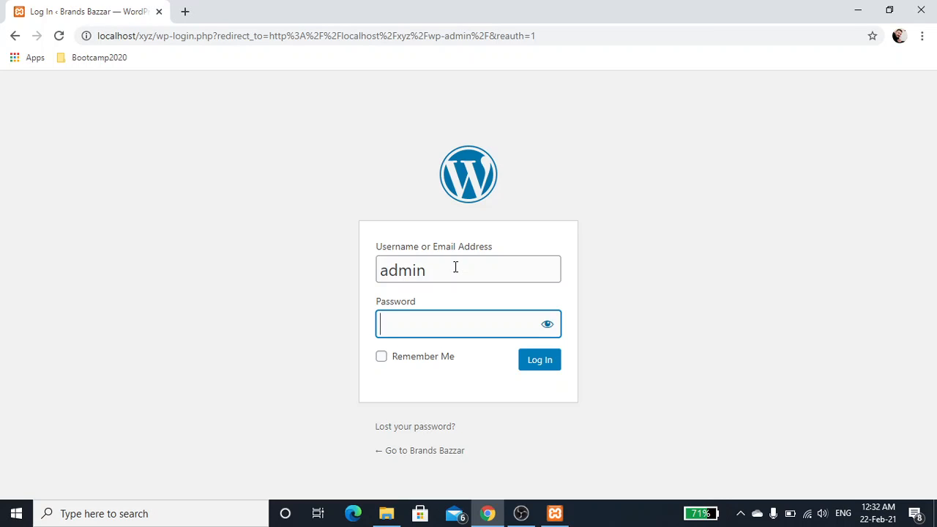
{"action": "type", "text": "admin"}
{"action": "key", "text": "Return"}
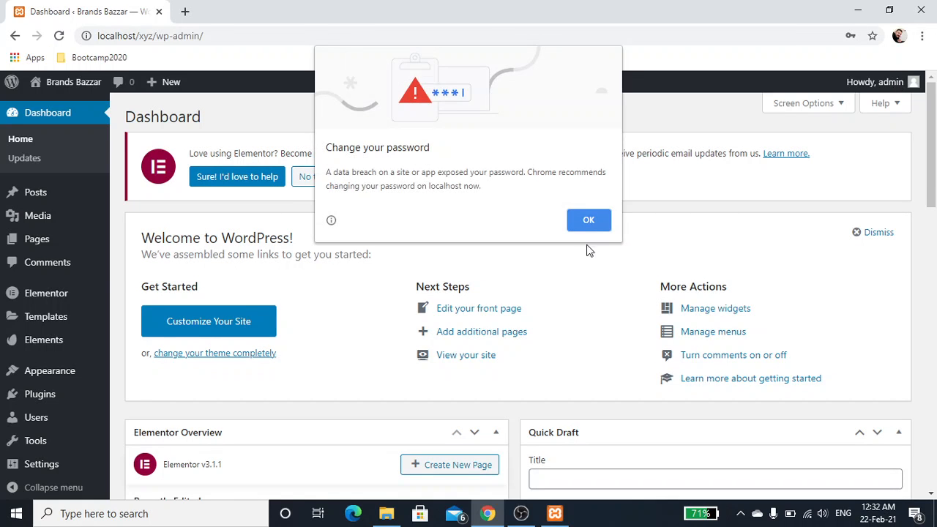
Step: Dismiss the change-password warning and log out of the WordPress dashboard
{"action": "left_click", "coordinate": [589, 220]}
{"action": "mouse_move", "coordinate": [884, 85]}
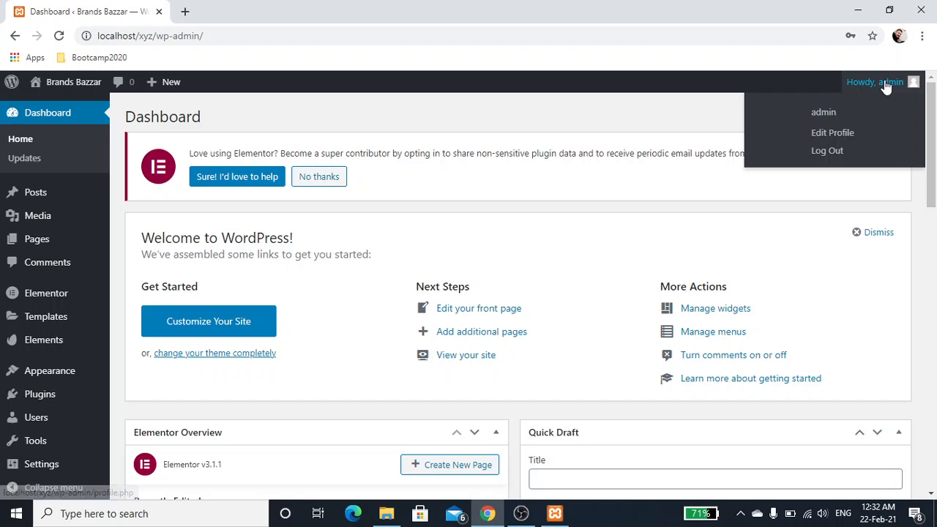
{"action": "left_click", "coordinate": [834, 152]}
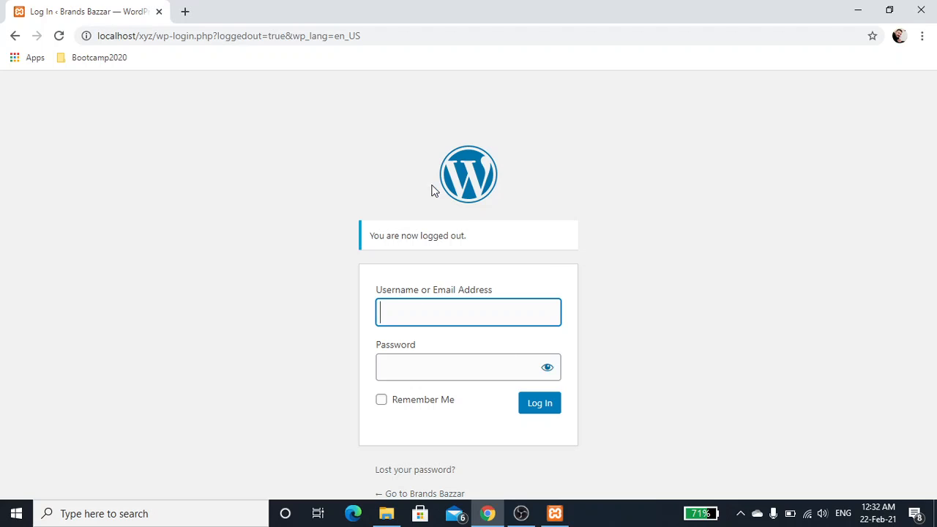
Step: Load the XAMPP start page at localhost in a new browser tab
{"action": "left_click", "coordinate": [186, 13]}
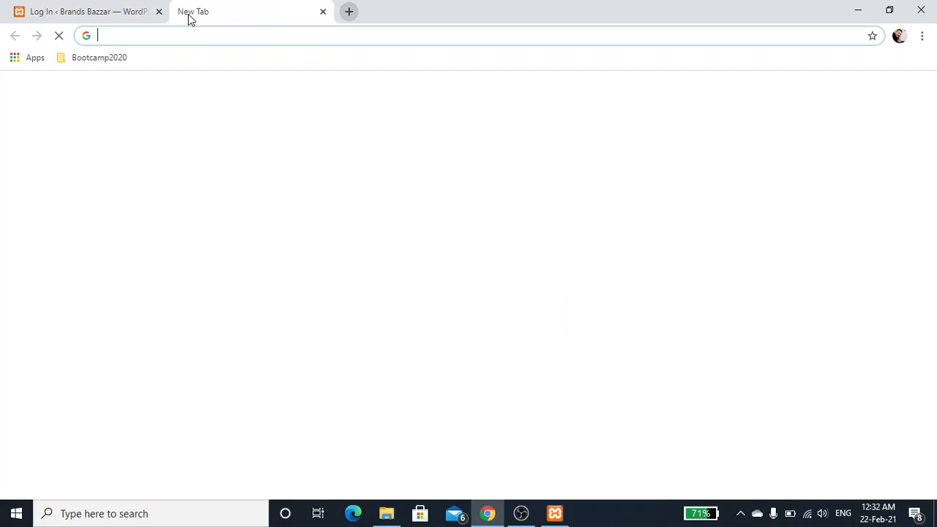
{"action": "left_click", "coordinate": [209, 43]}
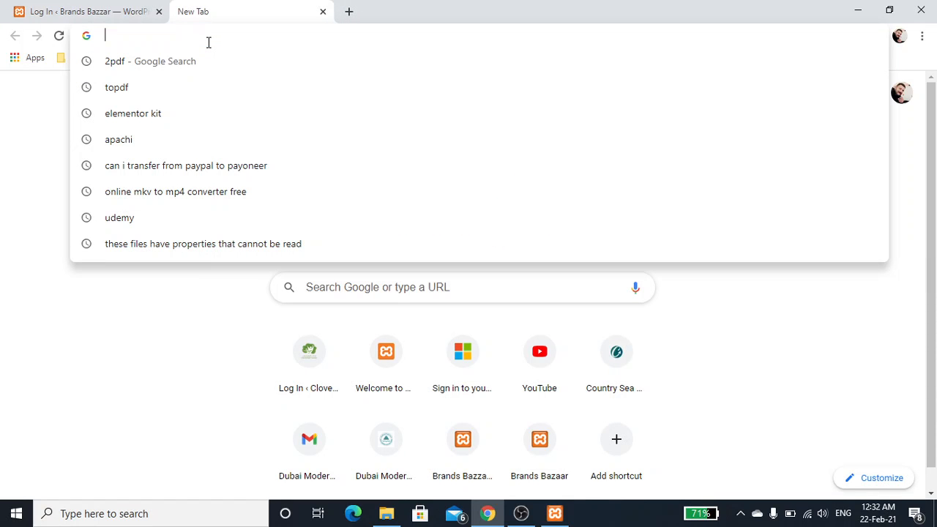
{"action": "type", "text": "loca"}
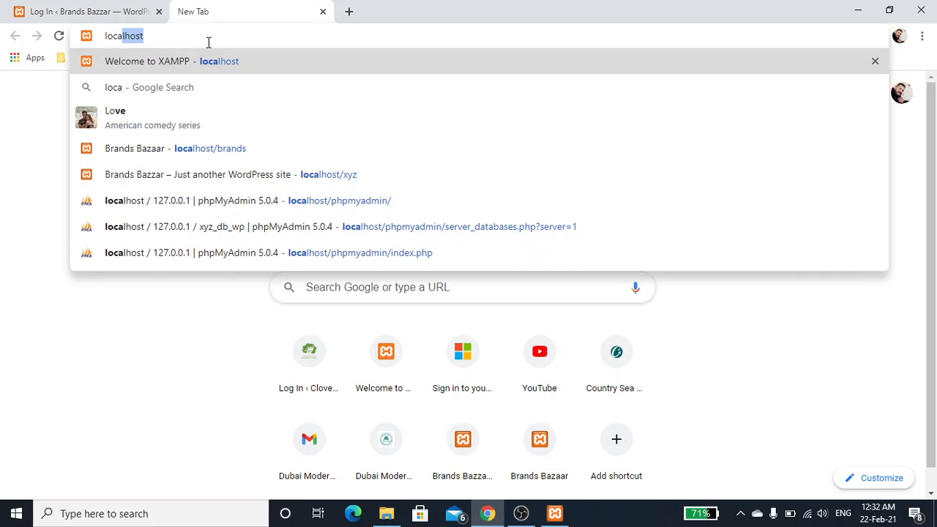
{"action": "type", "text": "lhost/"}
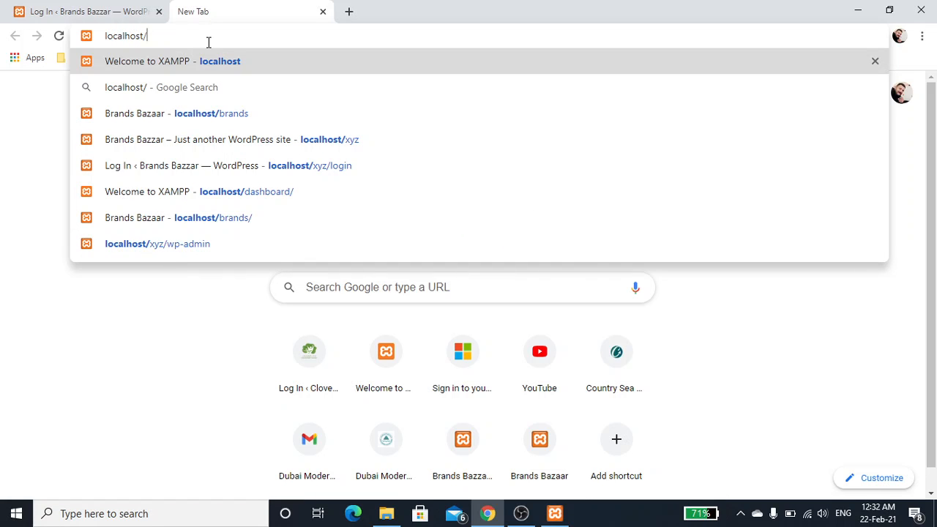
{"action": "key", "text": "BackSpace"}
{"action": "key", "text": "Return"}
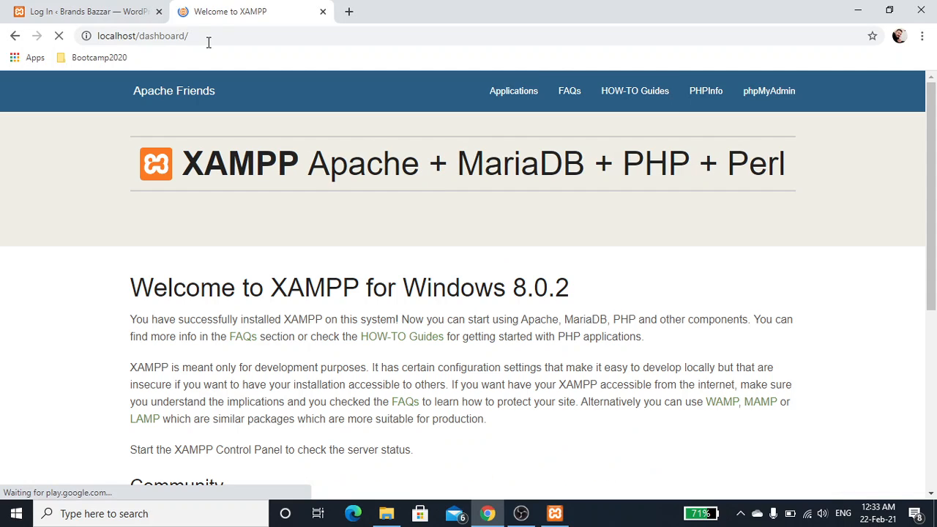
Step: Open phpMyAdmin and browse the wp_users table of the xyz_db_wp database
{"action": "left_click", "coordinate": [743, 95]}
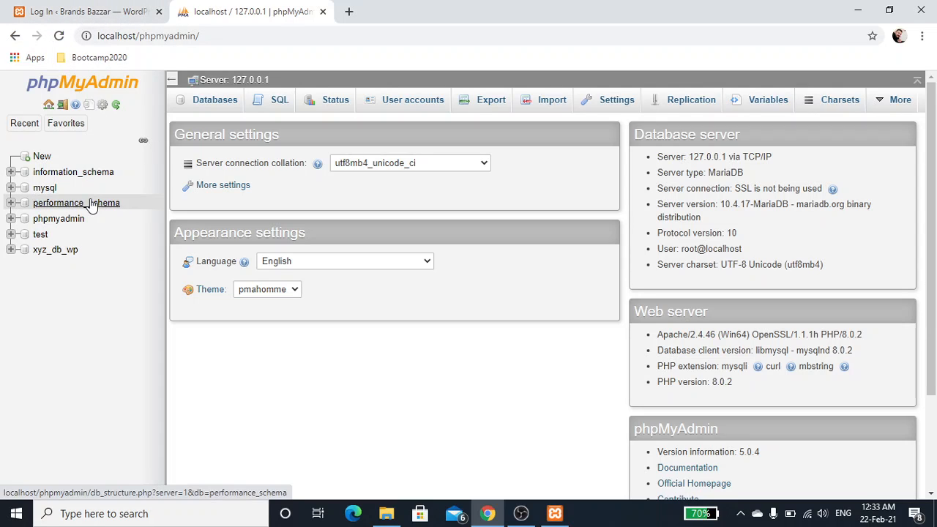
{"action": "left_click", "coordinate": [63, 253]}
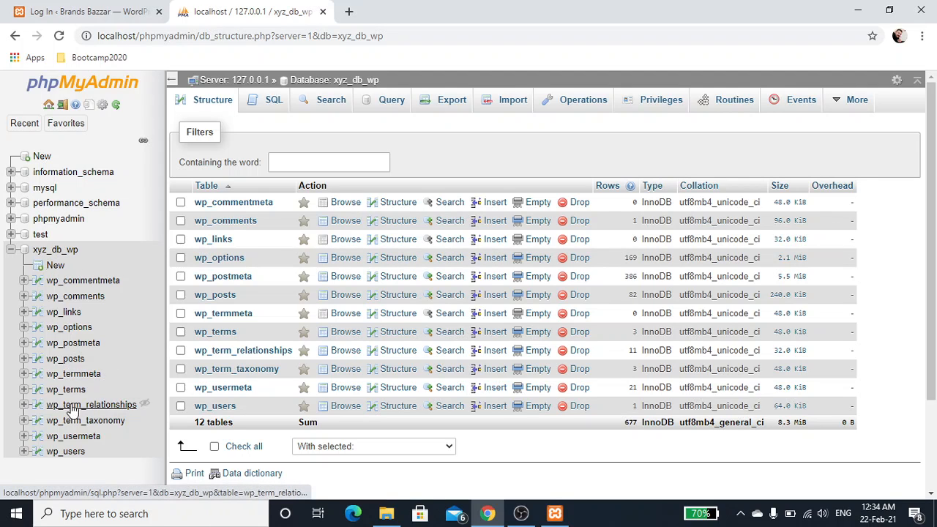
{"action": "left_click", "coordinate": [69, 454]}
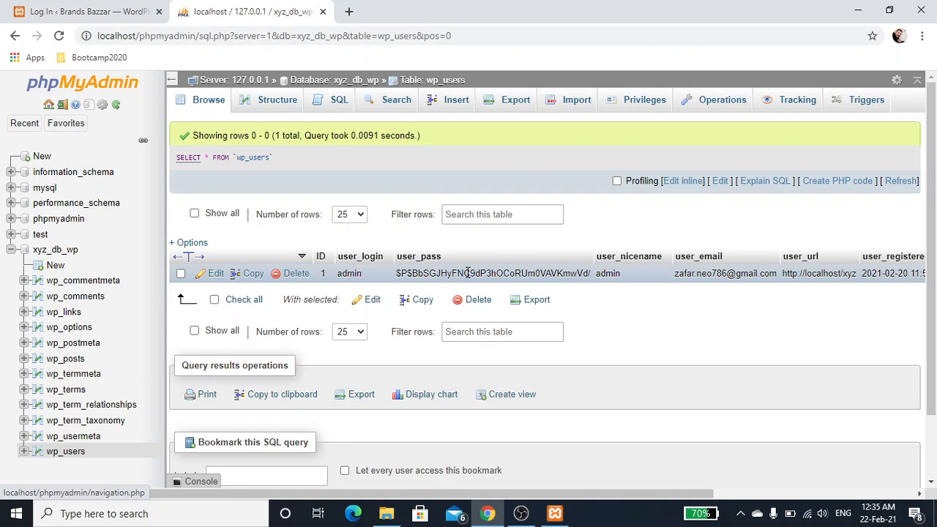
Step: Open the admin user's row for editing and replace the user_pass value with the new account password
{"action": "left_click", "coordinate": [220, 274]}
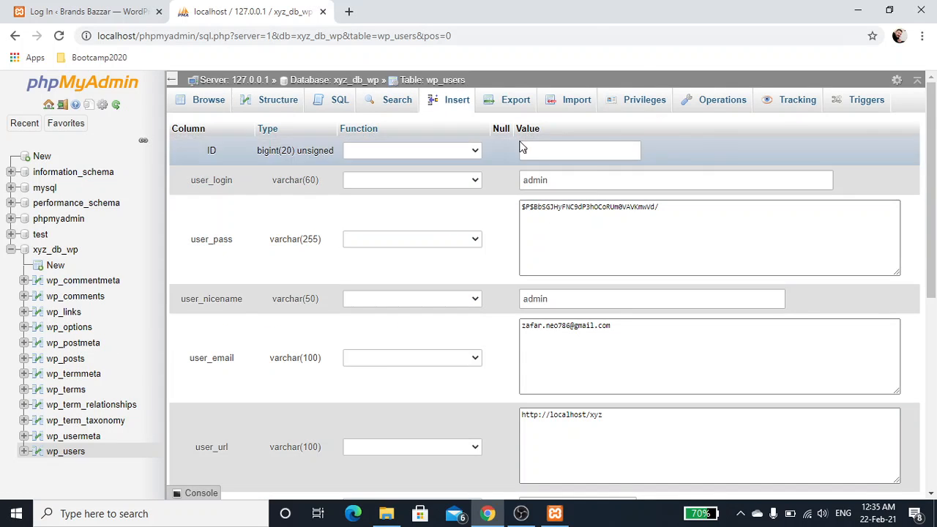
{"action": "left_click", "coordinate": [664, 207]}
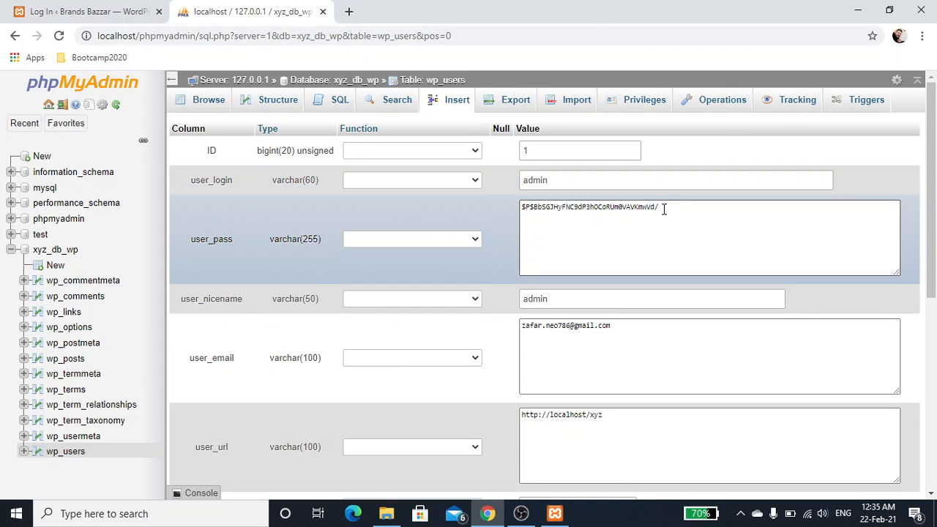
{"action": "left_click_drag", "start_coordinate": [663, 207], "coordinate": [521, 197]}
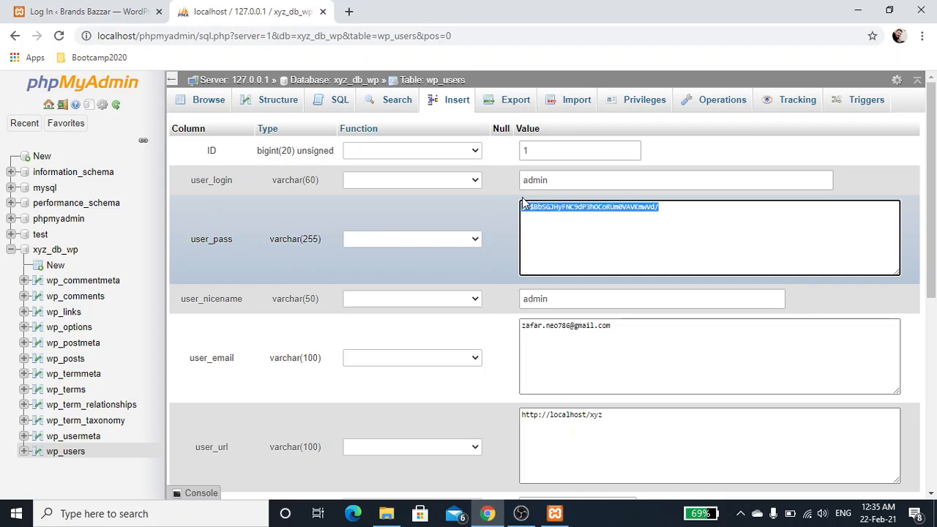
{"action": "key", "text": "BackSpace"}
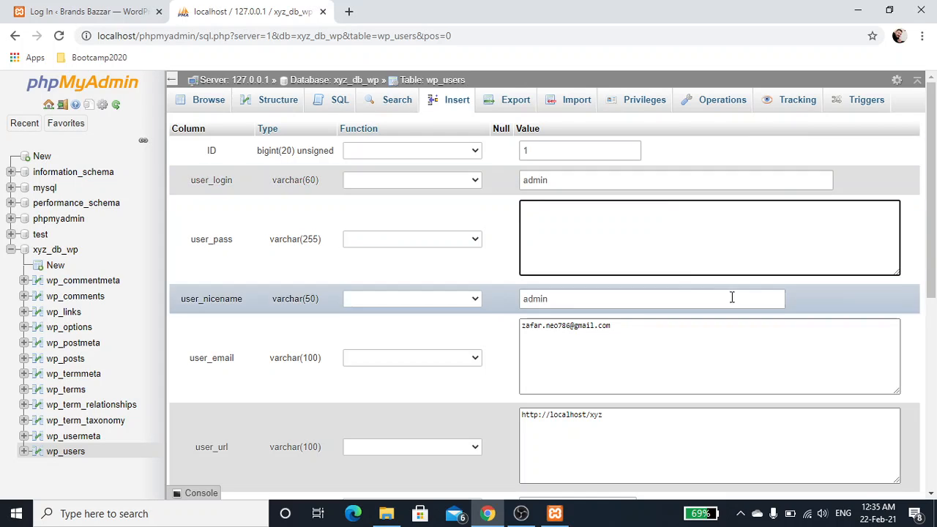
{"action": "type", "text": "admin"}
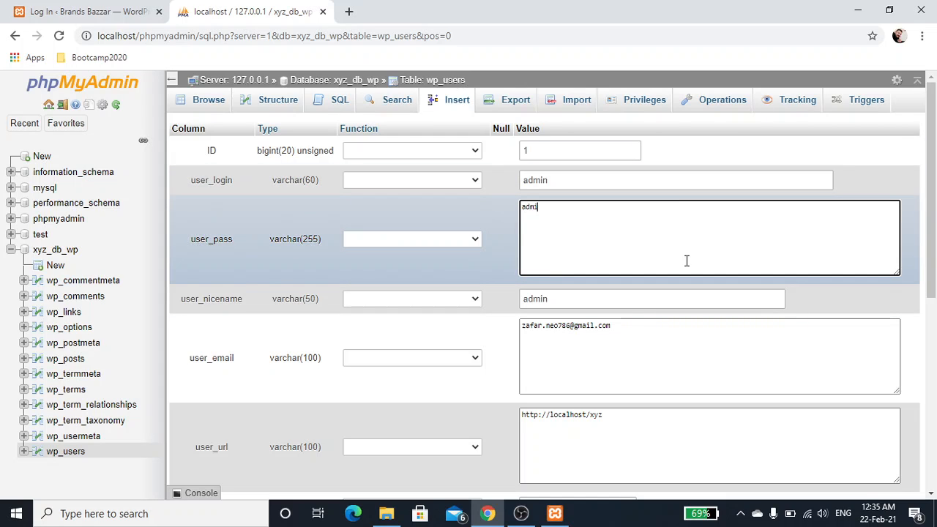
{"action": "type", "text": "2020"}
Step: Apply the MD5 function to the user_pass field and save the changed row
{"action": "left_click", "coordinate": [473, 239]}
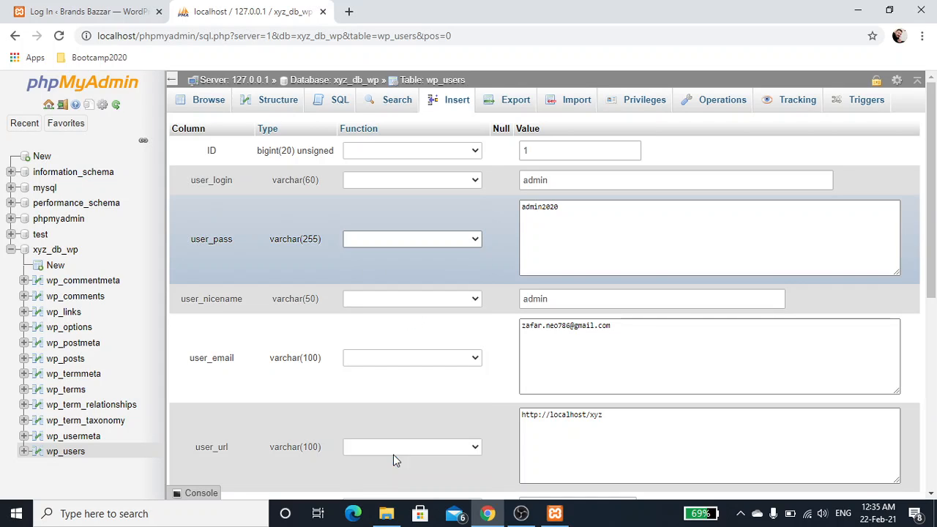
{"action": "left_click", "coordinate": [393, 458]}
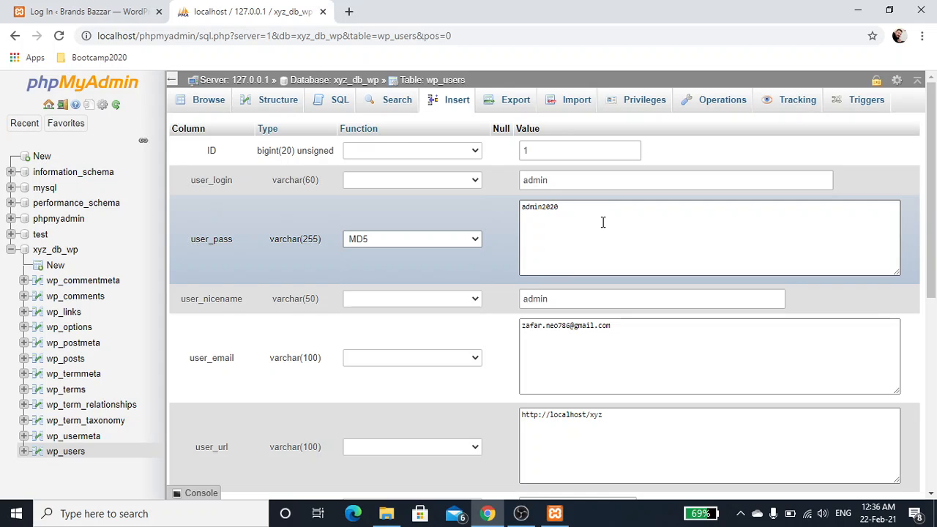
{"action": "scroll", "coordinate": [603, 222], "scroll_direction": "down", "scroll_amount": 5}
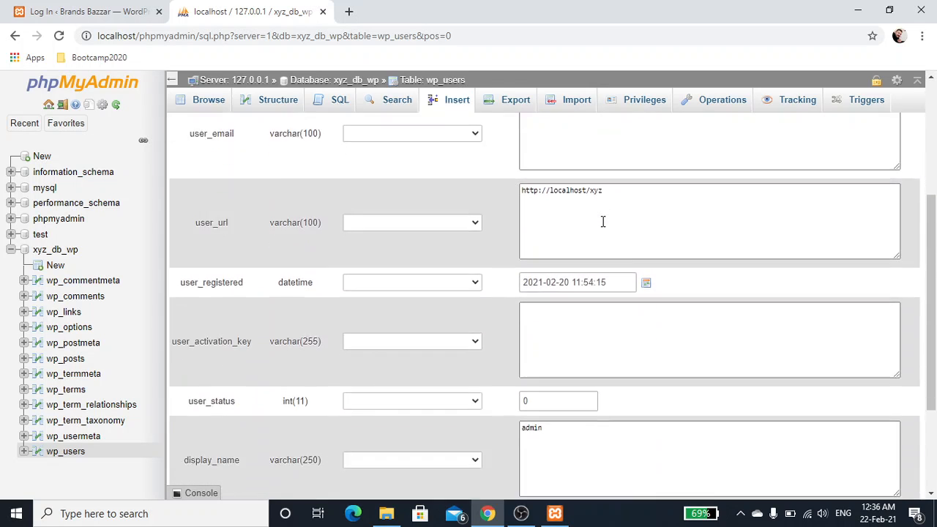
{"action": "scroll", "coordinate": [603, 222], "scroll_direction": "down", "scroll_amount": 1}
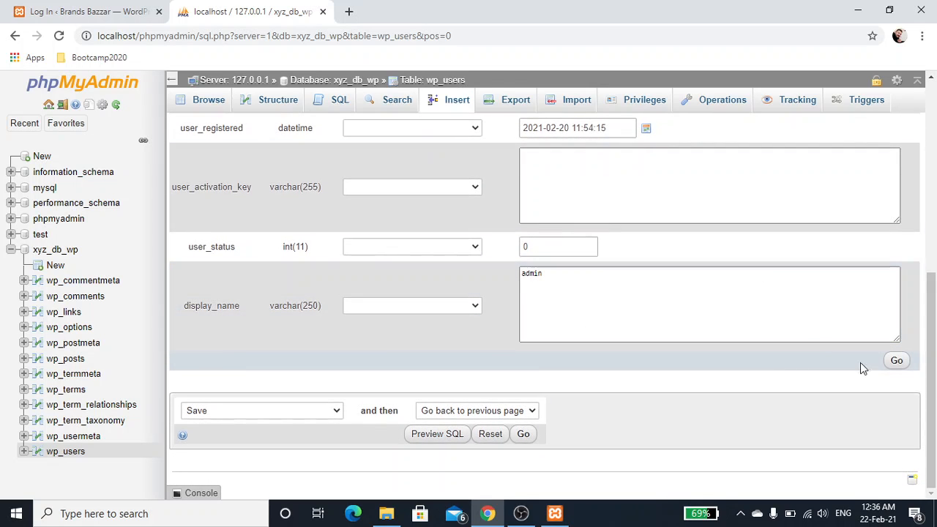
{"action": "left_click", "coordinate": [899, 361]}
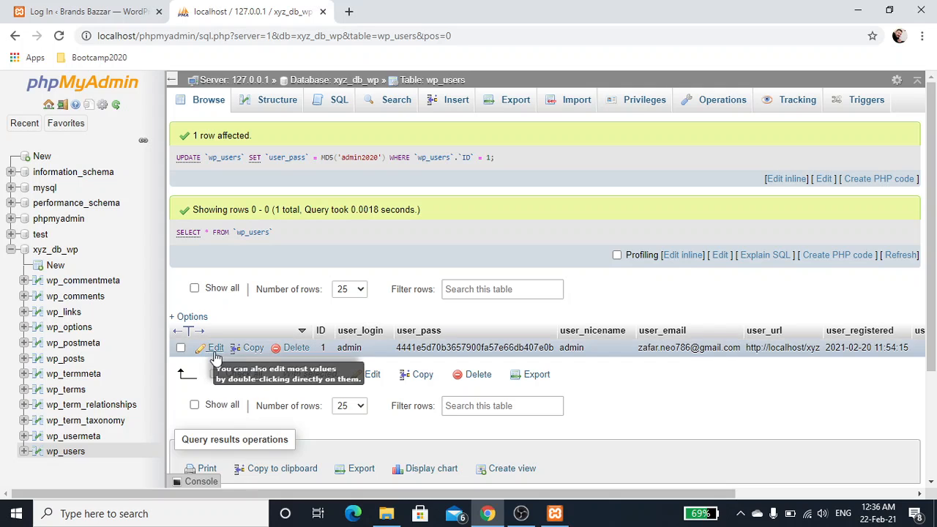
Step: Reopen the admin user's row for editing and inspect the stored user_pass hash
{"action": "left_click", "coordinate": [437, 335]}
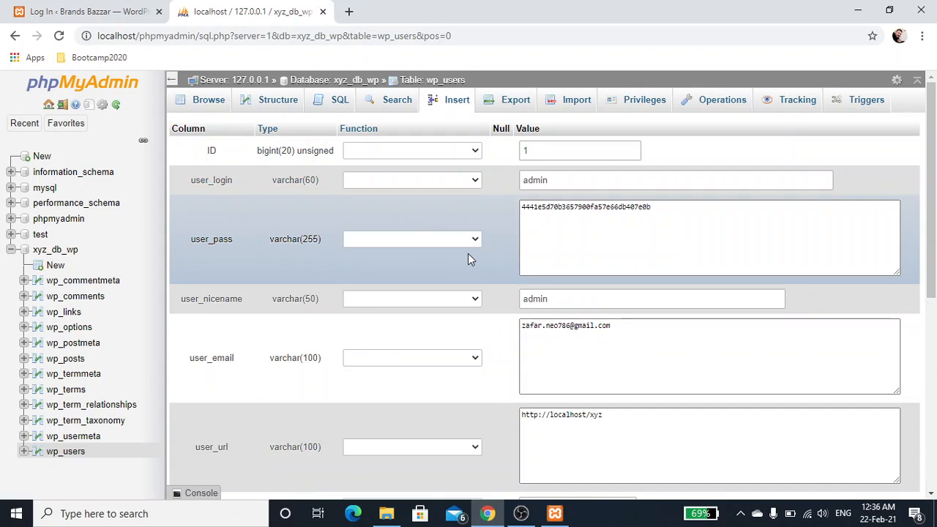
{"action": "left_click", "coordinate": [527, 233]}
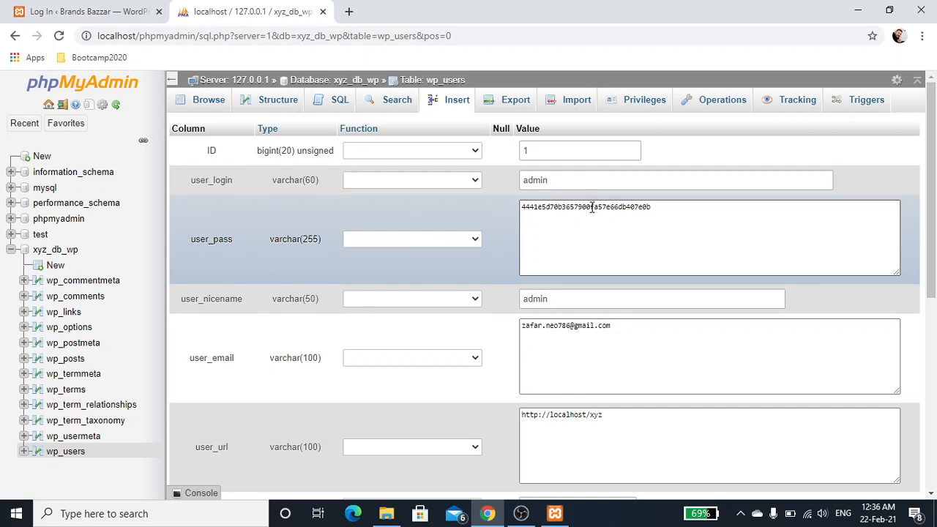
{"action": "scroll", "coordinate": [593, 208], "scroll_direction": "down", "scroll_amount": 2}
{"action": "scroll", "coordinate": [592, 207], "scroll_direction": "up", "scroll_amount": 2}
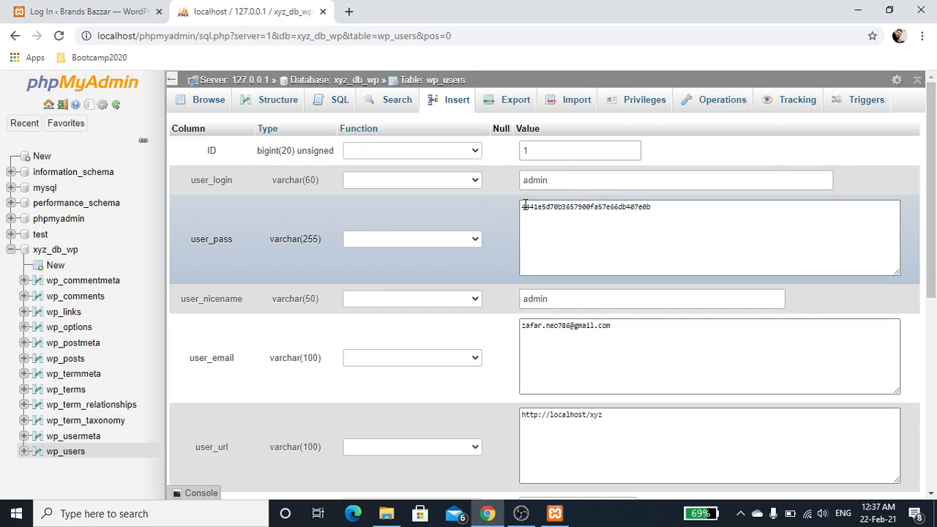
Step: Search Google for "md5 generator" in a new browser tab and open the MD5 Hash Generator site
{"action": "left_click", "coordinate": [348, 12]}
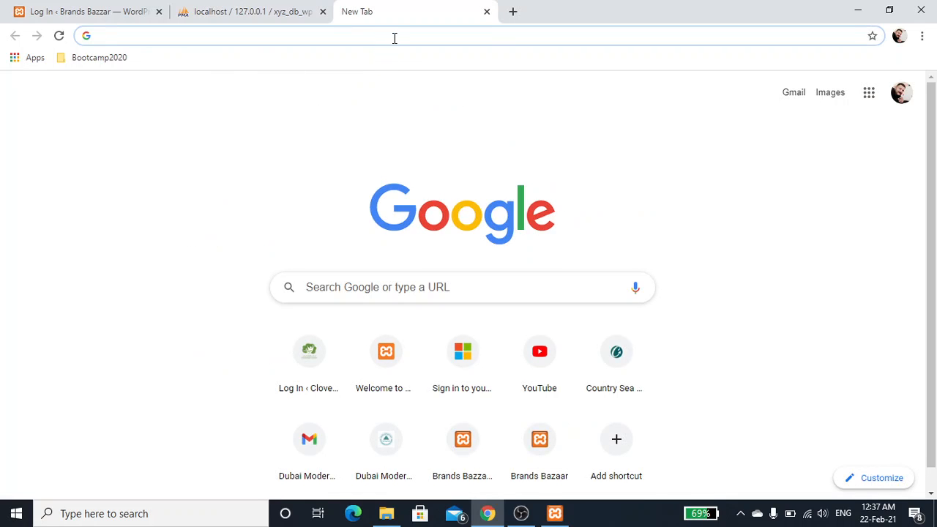
{"action": "type", "text": "ms"}
{"action": "key", "text": "BackSpace"}
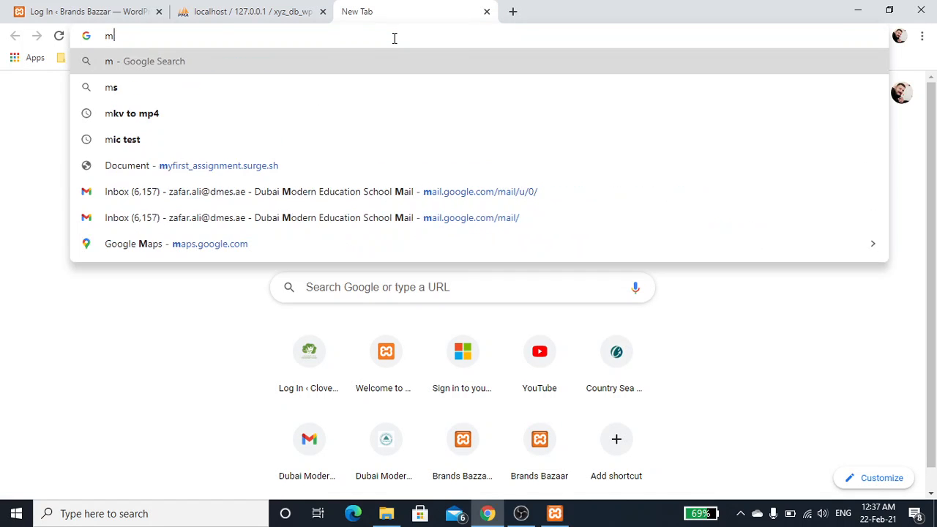
{"action": "type", "text": "d5 gen"}
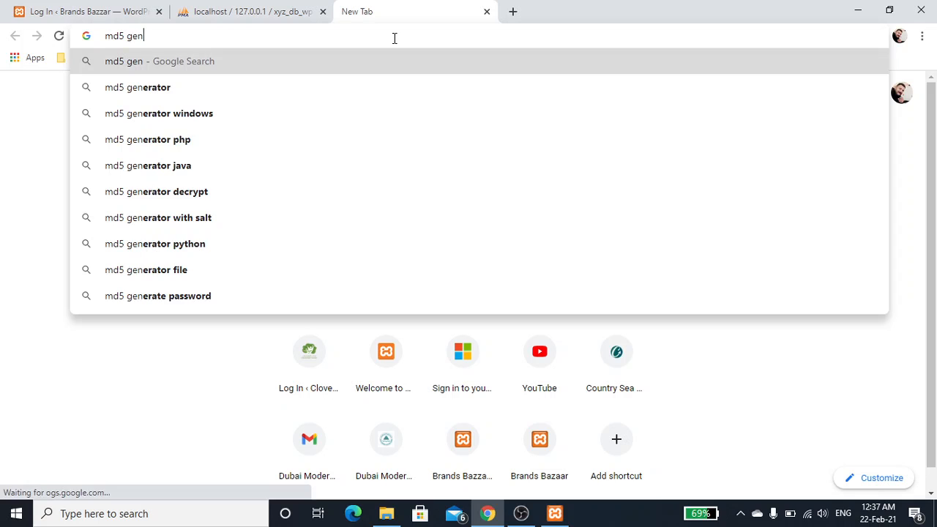
{"action": "key", "text": "Down"}
{"action": "key", "text": "Return"}
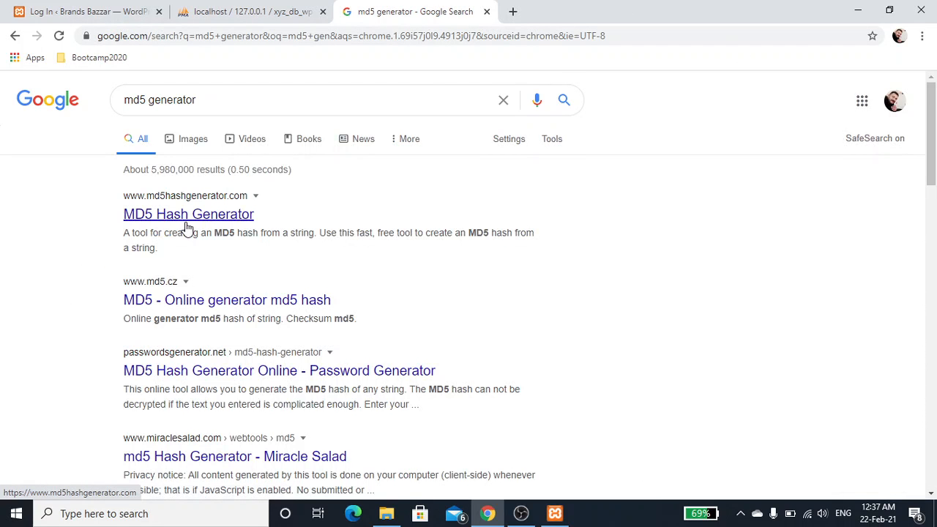
{"action": "left_click", "coordinate": [188, 219]}
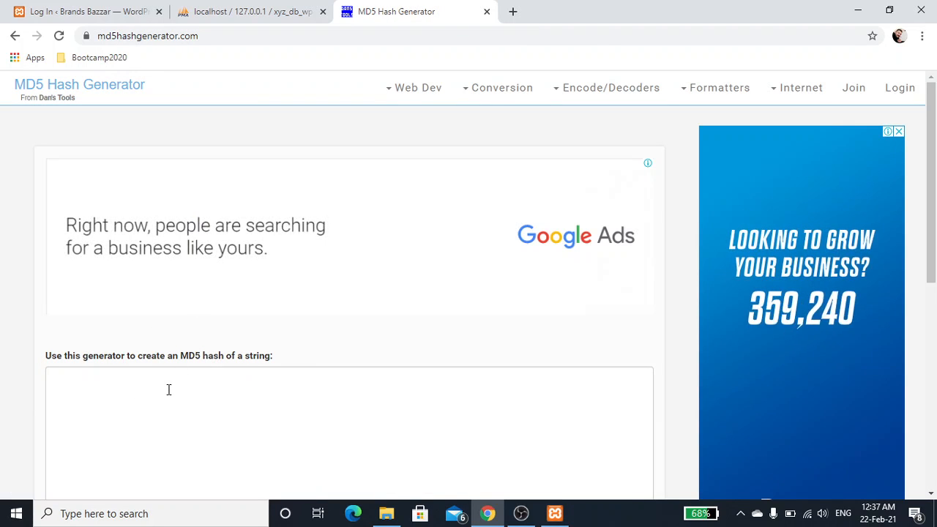
Step: Generate the MD5 hash of the new account password with the online generator
{"action": "left_click", "coordinate": [169, 389]}
{"action": "type", "text": "ad"}
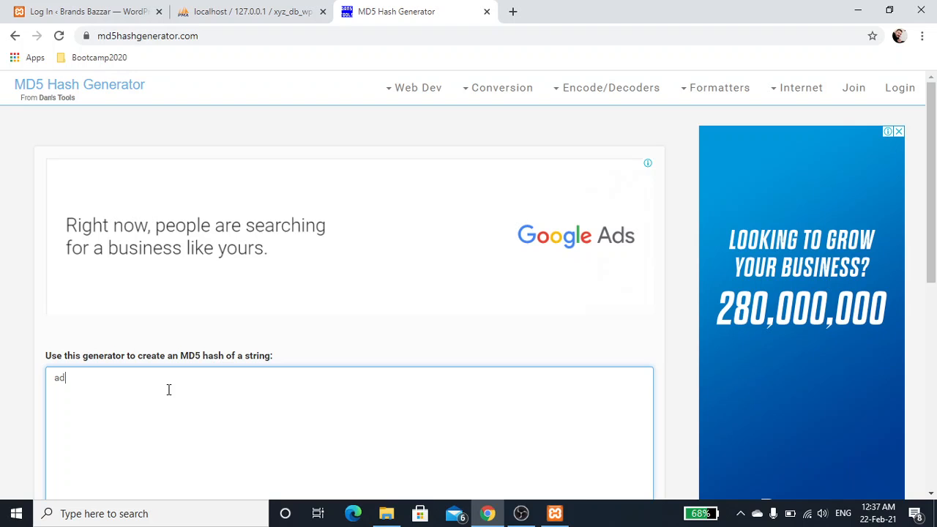
{"action": "type", "text": "min2020"}
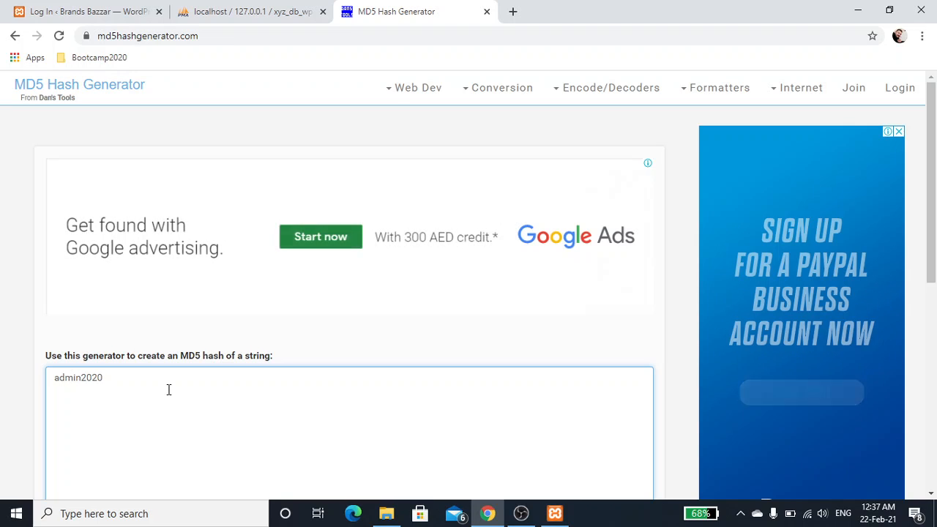
{"action": "scroll", "coordinate": [168, 389], "scroll_direction": "down", "scroll_amount": 2}
{"action": "scroll", "coordinate": [169, 389], "scroll_direction": "down", "scroll_amount": 2}
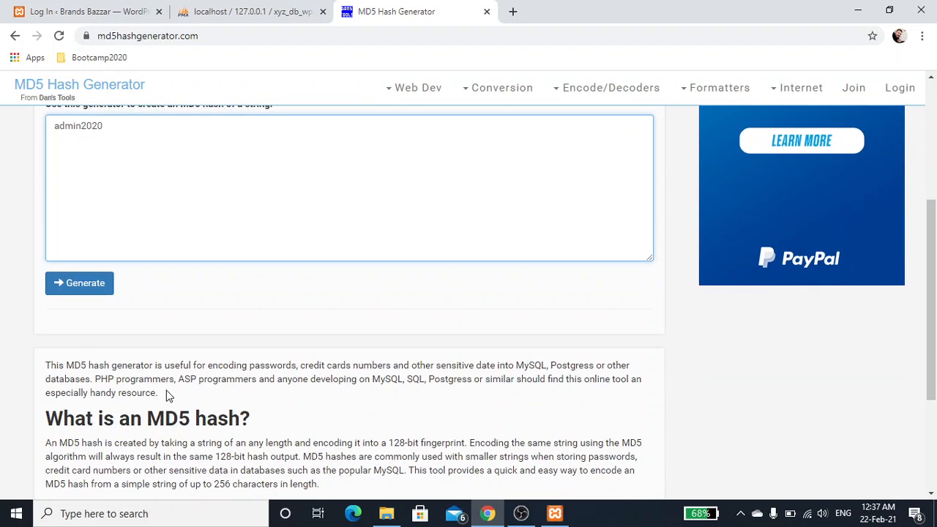
{"action": "left_click", "coordinate": [75, 287]}
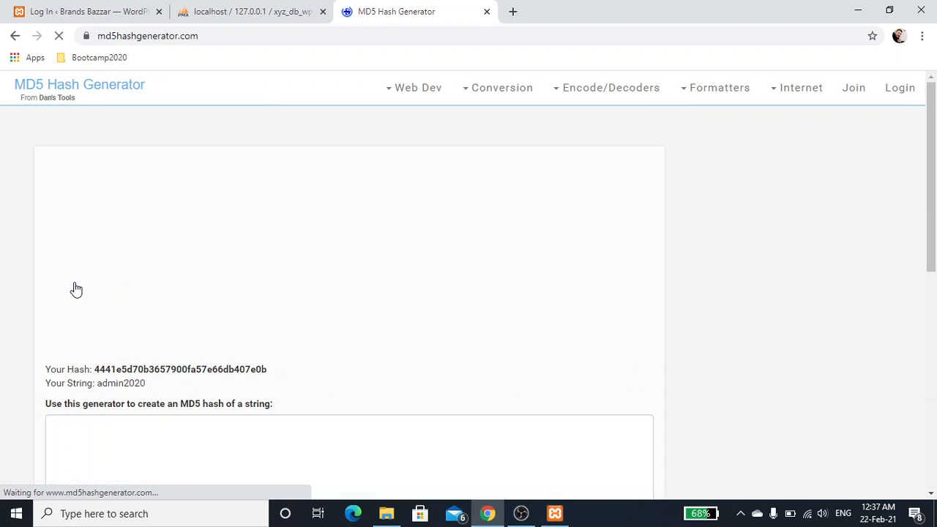
{"action": "scroll", "coordinate": [268, 254], "scroll_direction": "down", "scroll_amount": 1}
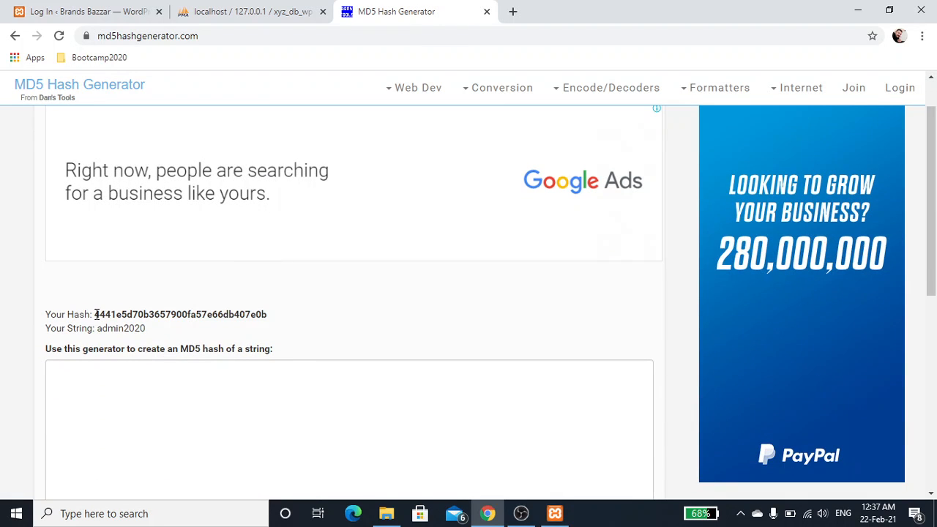
Step: Select the generated hash and compare it with the user_pass value in phpMyAdmin
{"action": "left_click_drag", "start_coordinate": [96, 314], "coordinate": [268, 314]}
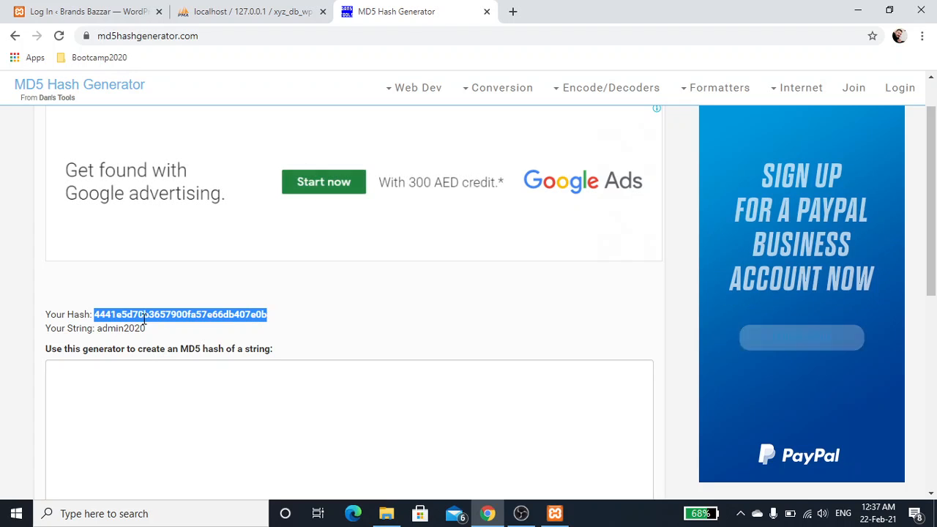
{"action": "left_click", "coordinate": [222, 12]}
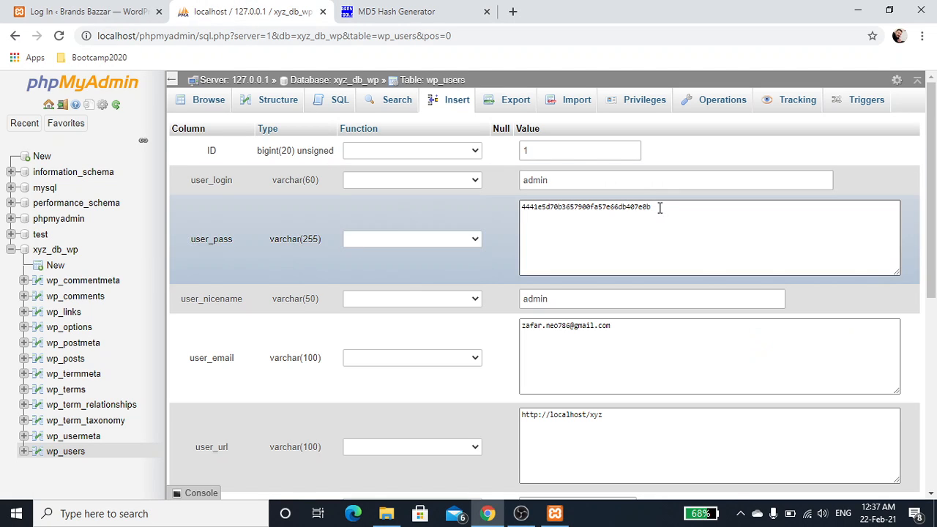
{"action": "left_click", "coordinate": [402, 13]}
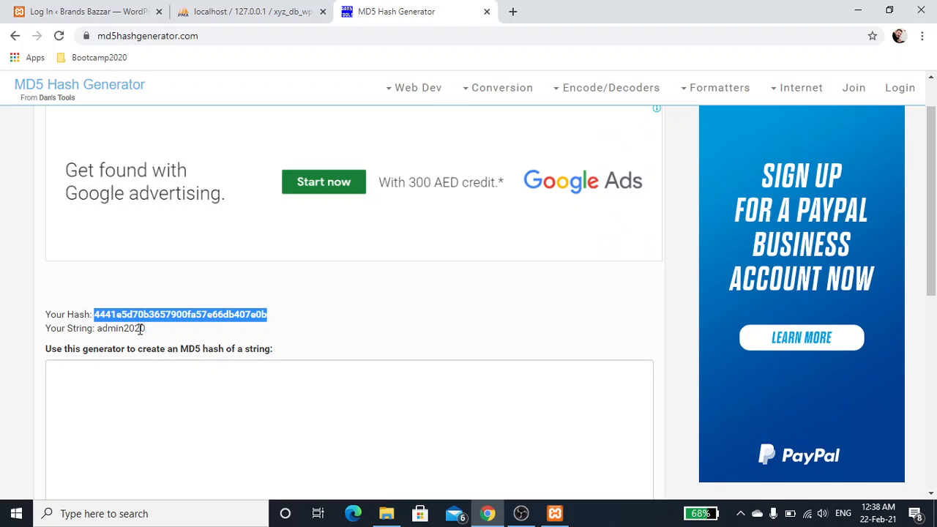
{"action": "left_click", "coordinate": [244, 10]}
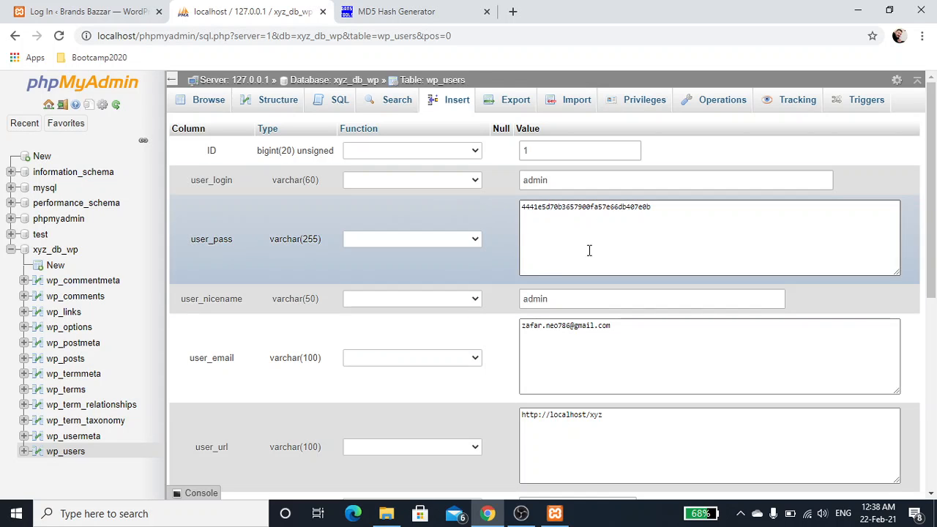
Step: Close the phpMyAdmin page and log in to WordPress with the username admin and the new account password, revealing the password before submitting
{"action": "left_click", "coordinate": [322, 12]}
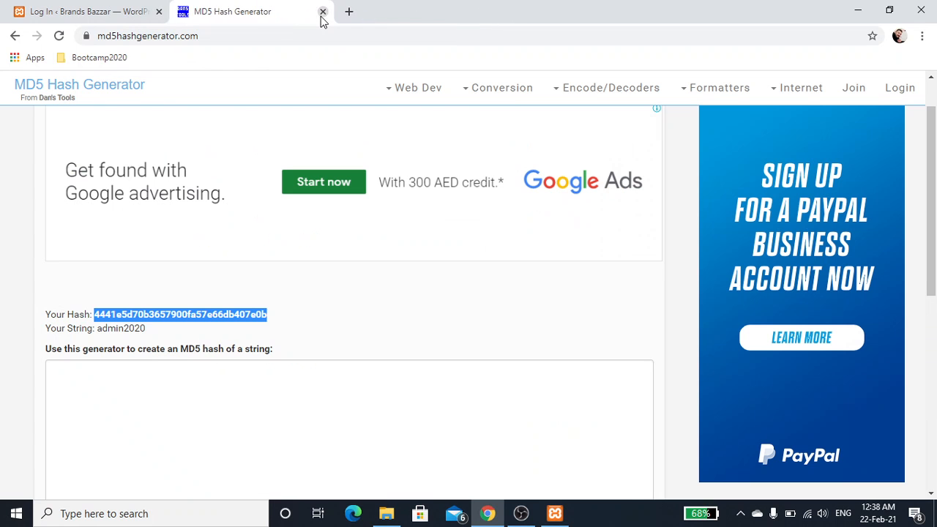
{"action": "left_click", "coordinate": [82, 8]}
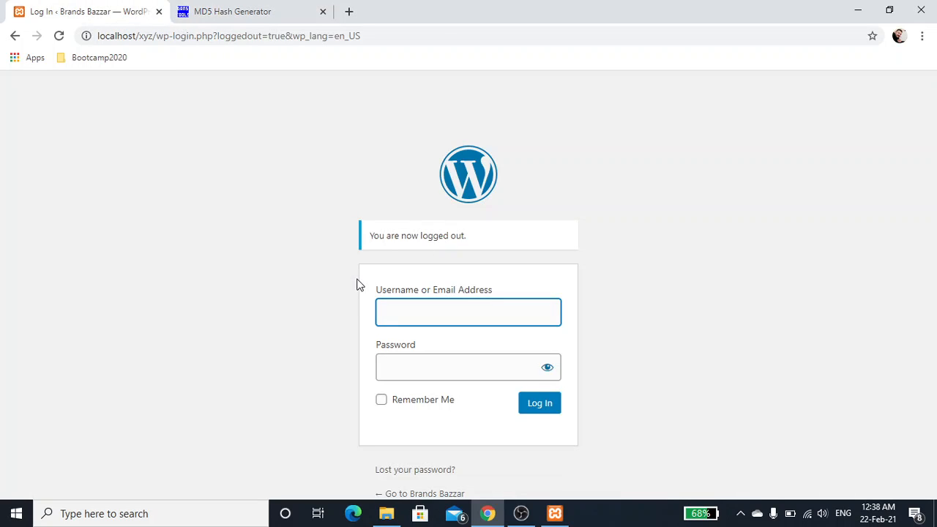
{"action": "type", "text": "admin"}
{"action": "key", "text": "Tab"}
{"action": "type", "text": "admin"}
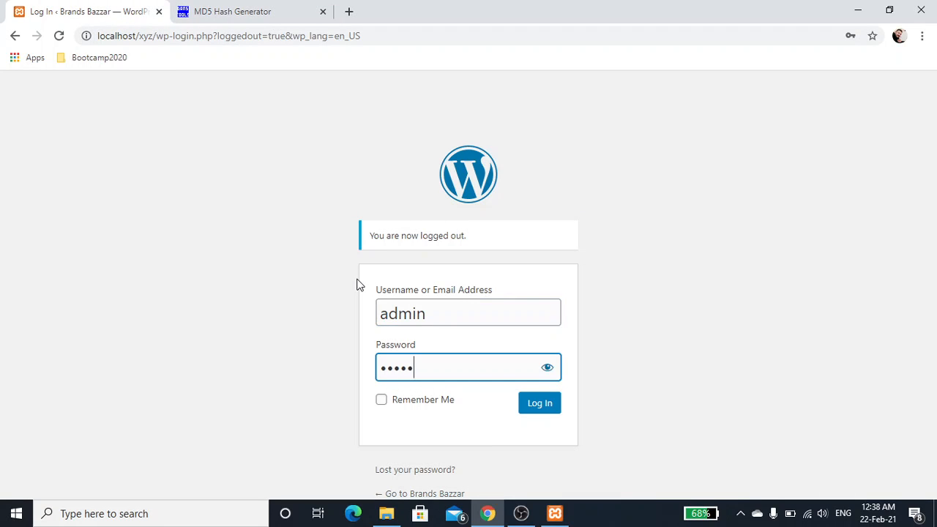
{"action": "type", "text": "@123"}
{"action": "left_click", "coordinate": [559, 374]}
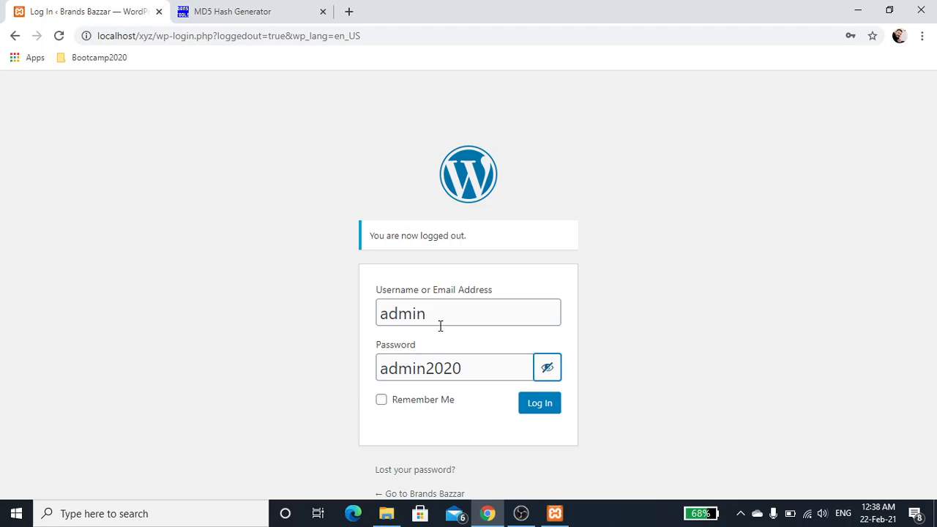
{"action": "left_click", "coordinate": [532, 404]}
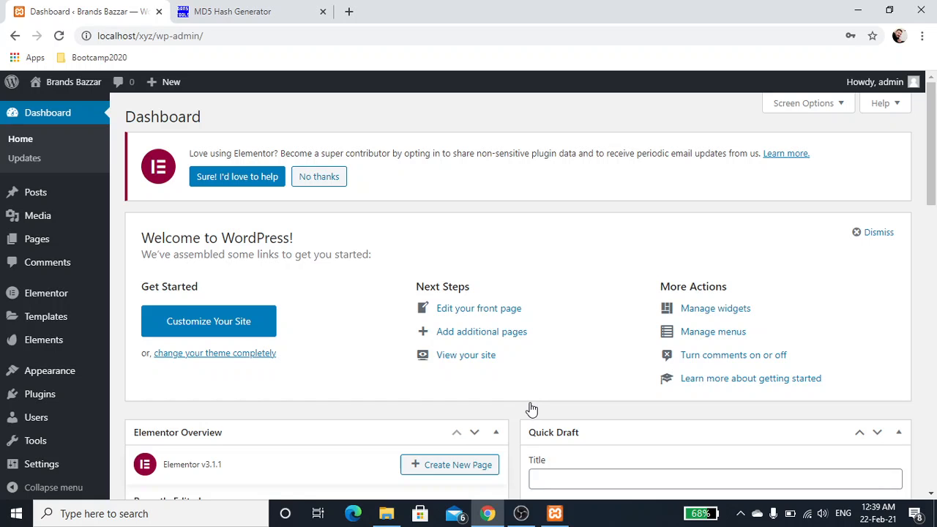
{"action": "scroll", "coordinate": [532, 408], "scroll_direction": "down", "scroll_amount": 2}
{"action": "scroll", "coordinate": [532, 408], "scroll_direction": "up", "scroll_amount": 2}
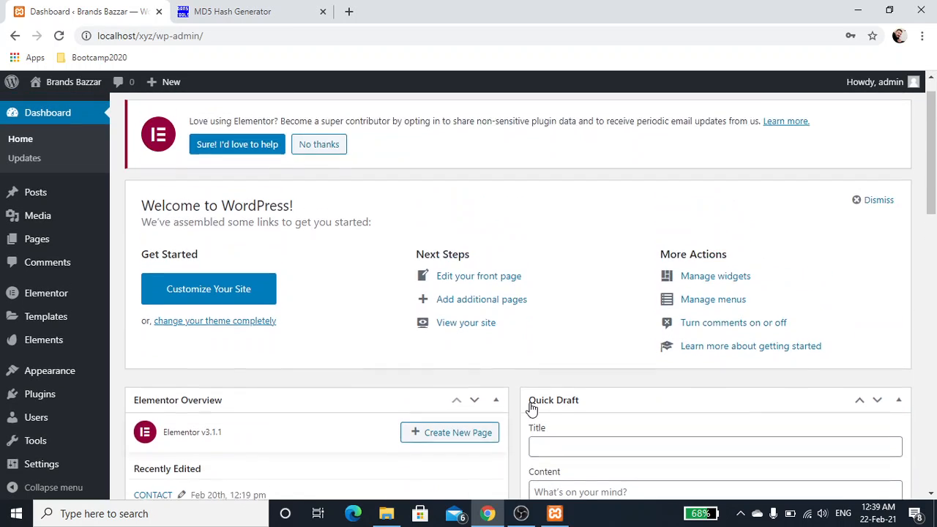
{"action": "scroll", "coordinate": [532, 404], "scroll_direction": "down", "scroll_amount": 2}
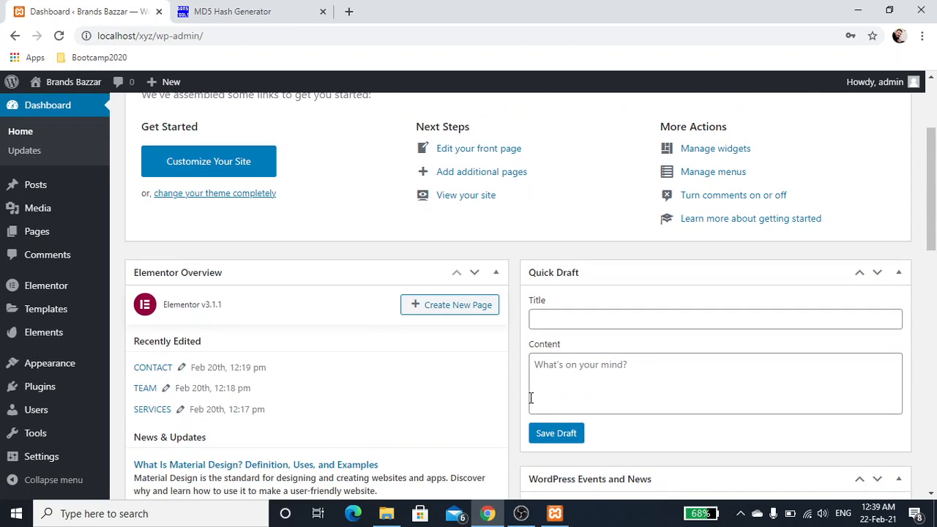